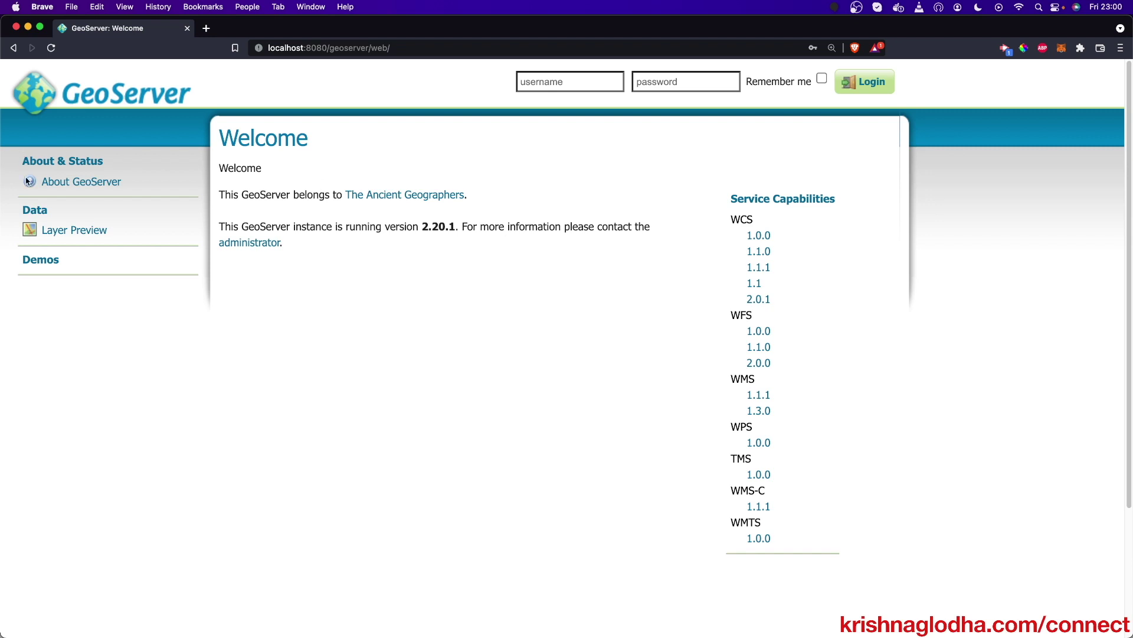
Open the About GeoServer page and scroll through its version 2.20.1 build details and Useful Links
left_click(62, 184)
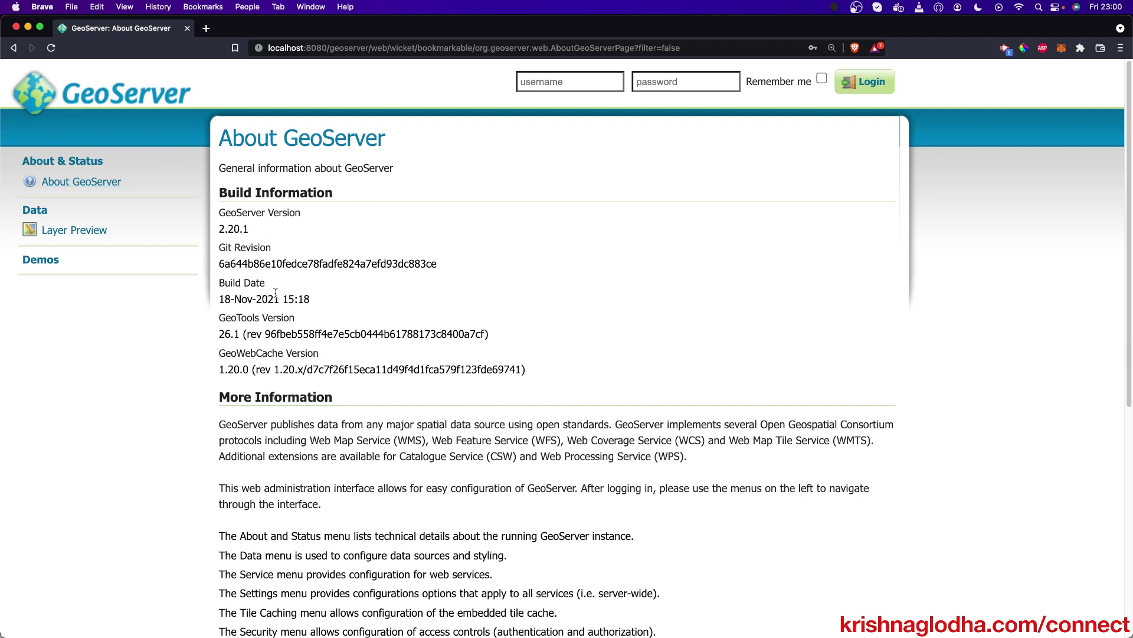
scroll(276, 292, "down", 1)
scroll(275, 293, "down", 6)
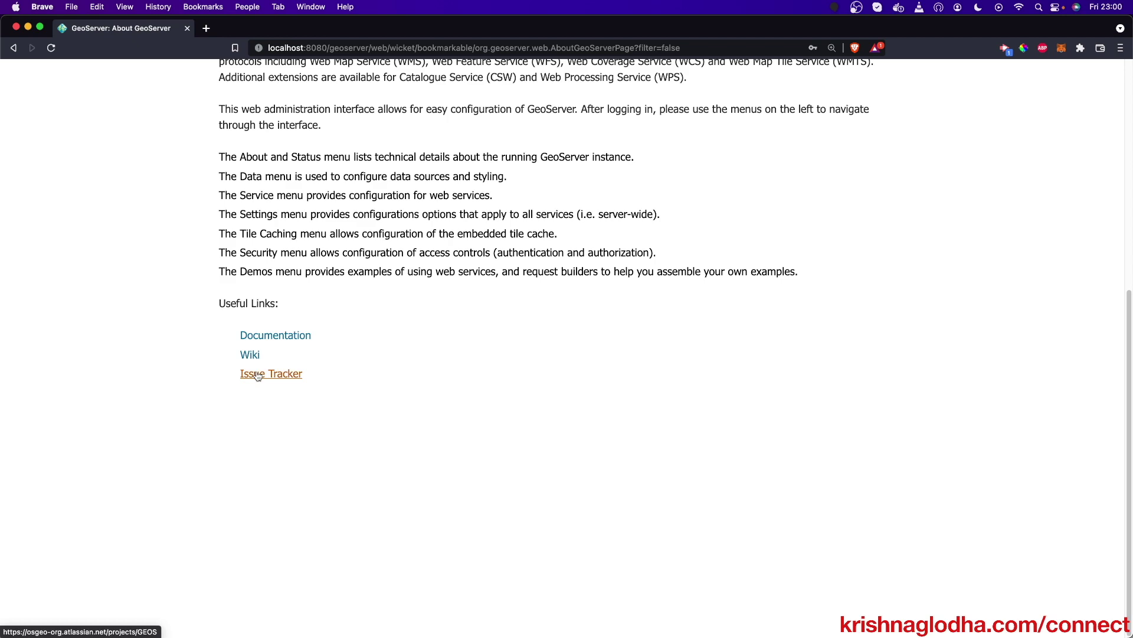
scroll(258, 375, "up", 7)
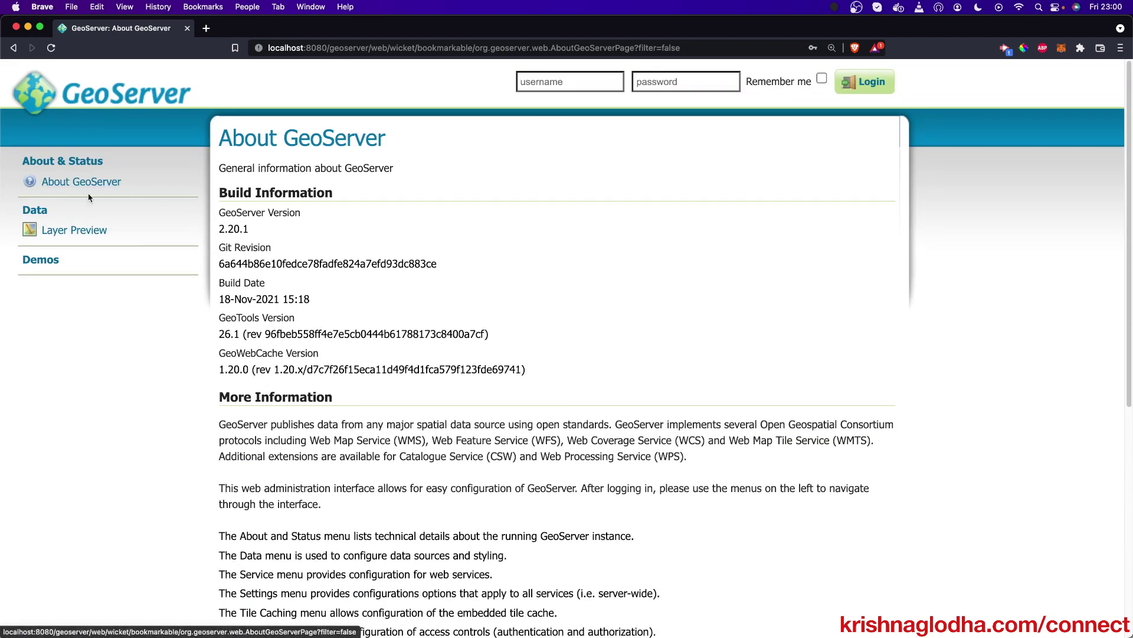
left_click(63, 228)
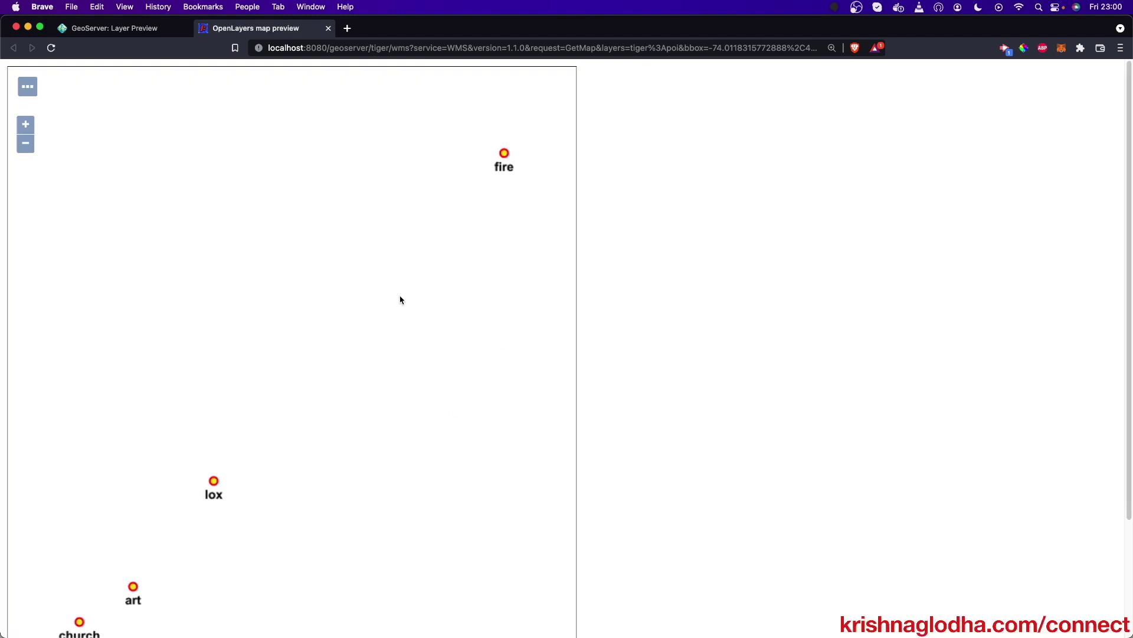
Preview tiger:poi in OpenLayers and as GeoJSON, returning to the Layer Preview list each time
scroll(726, 355, "down", 3)
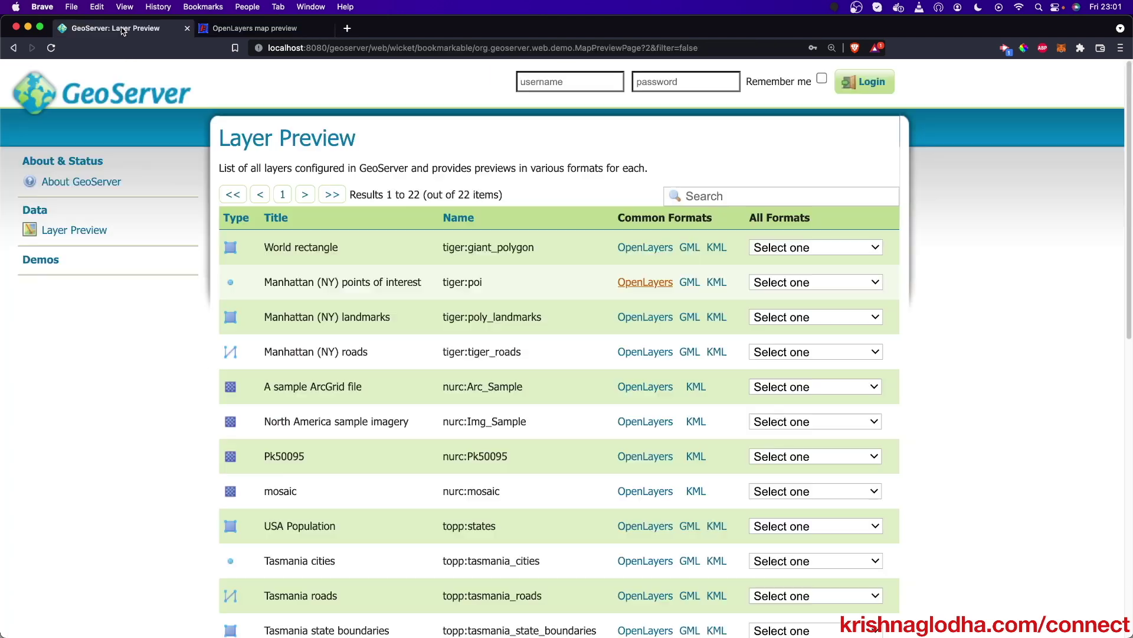
left_click(123, 30)
left_click(801, 280)
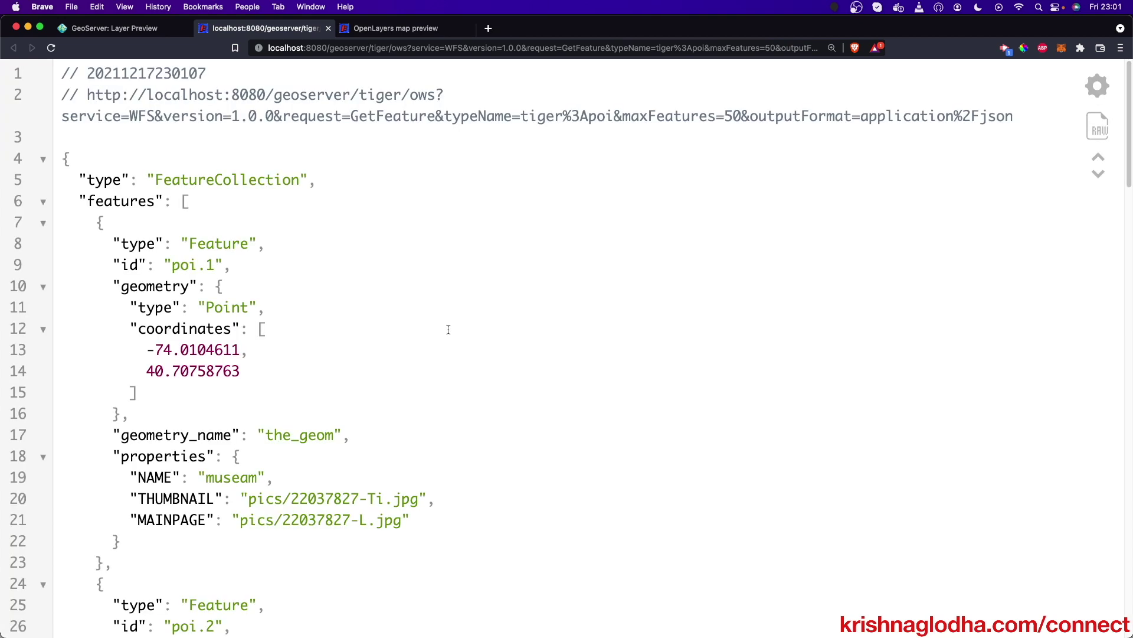
mouse_move(264, 28)
left_click(162, 28)
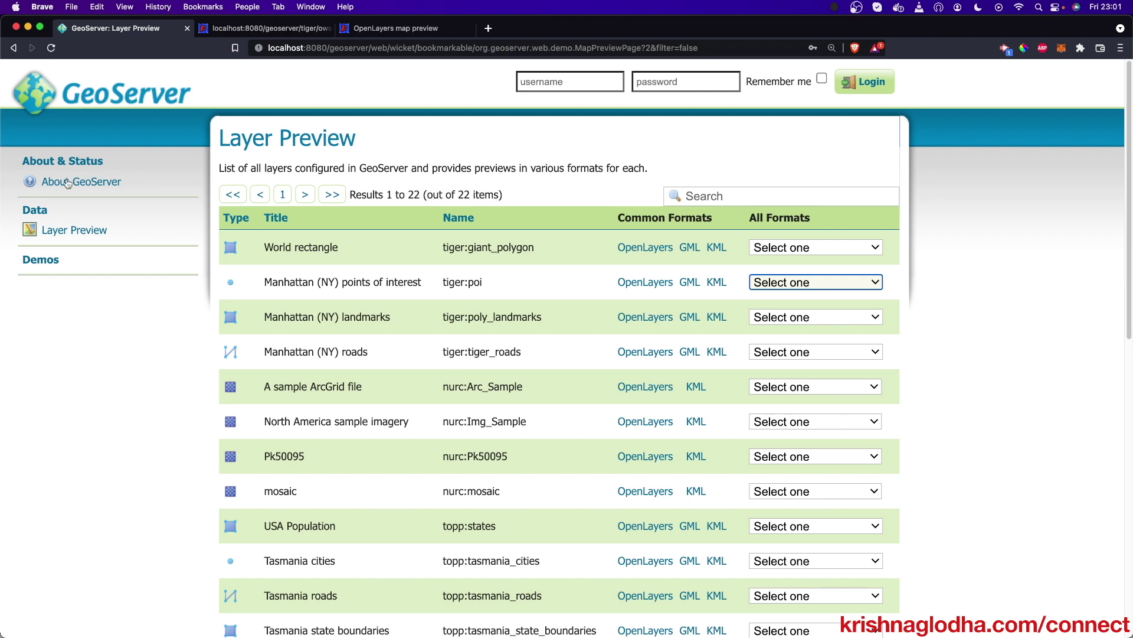
Look through the Demos page and the Reprojection console, then return to the Welcome page
left_click(47, 264)
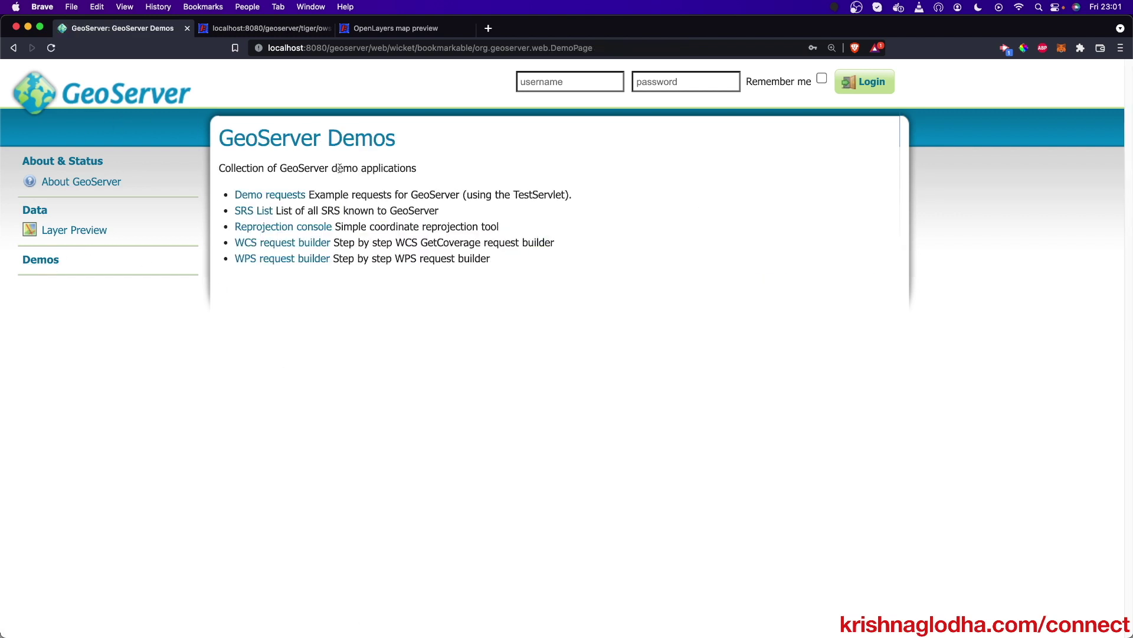
left_click(243, 231)
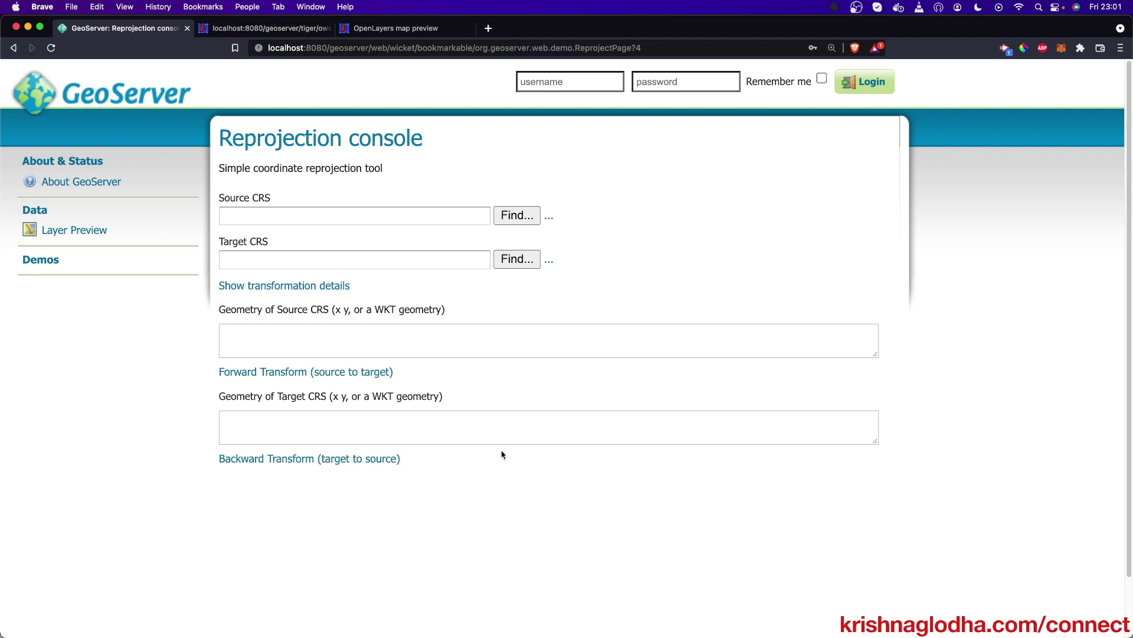
left_click(167, 73)
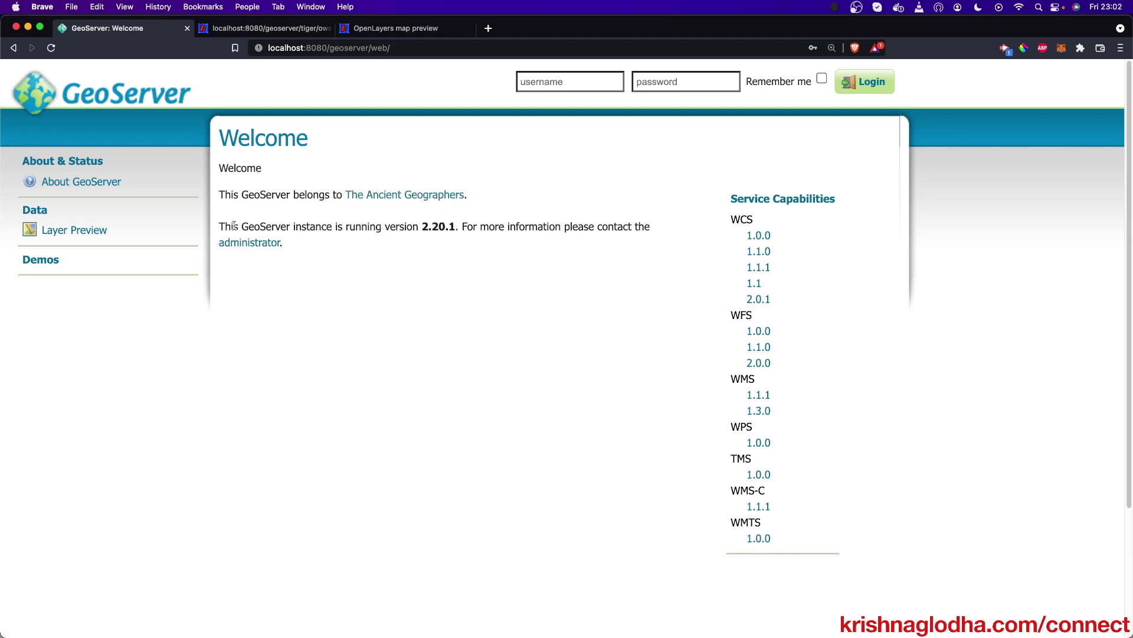
Start a Gmail draft from the administrator mailto link, then return to the GeoServer Welcome tab
left_click(229, 243)
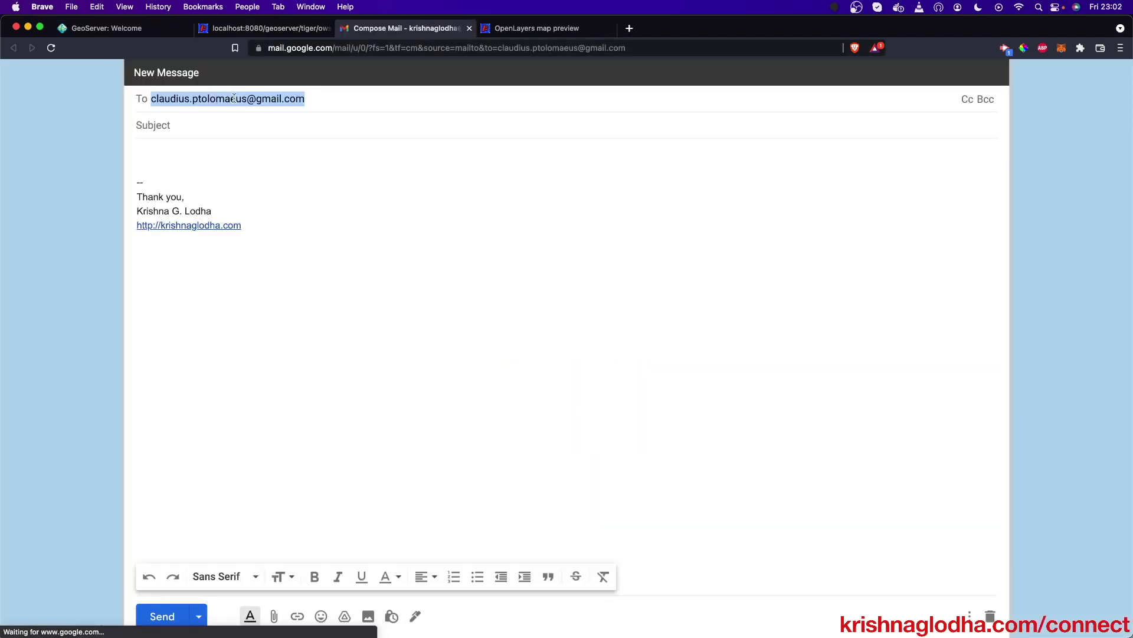
left_click(114, 33)
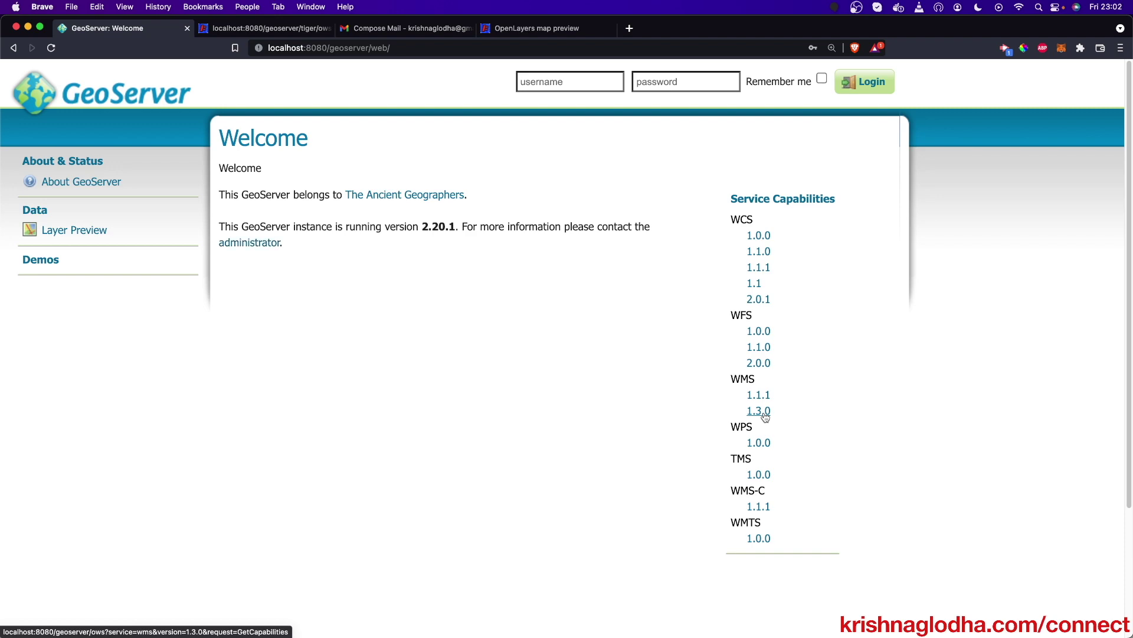
left_click(765, 416)
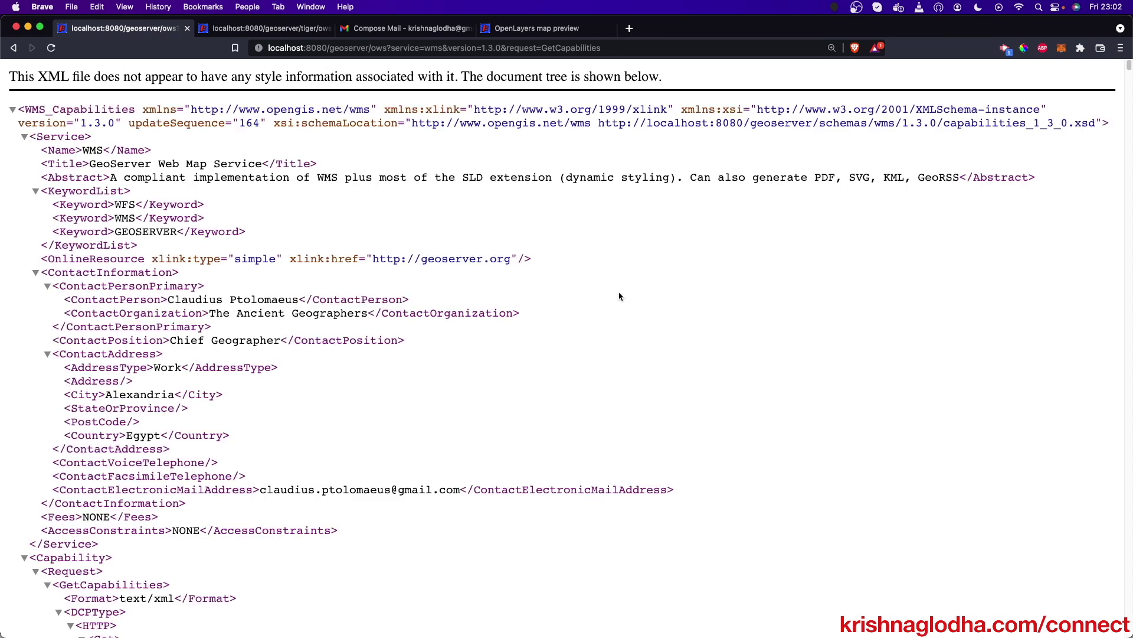
Read through the WMS 1.3.0 capabilities XML, marking a Style entry and the nurc:Pk50095 Layer tag
scroll(500, 358, "down", 1)
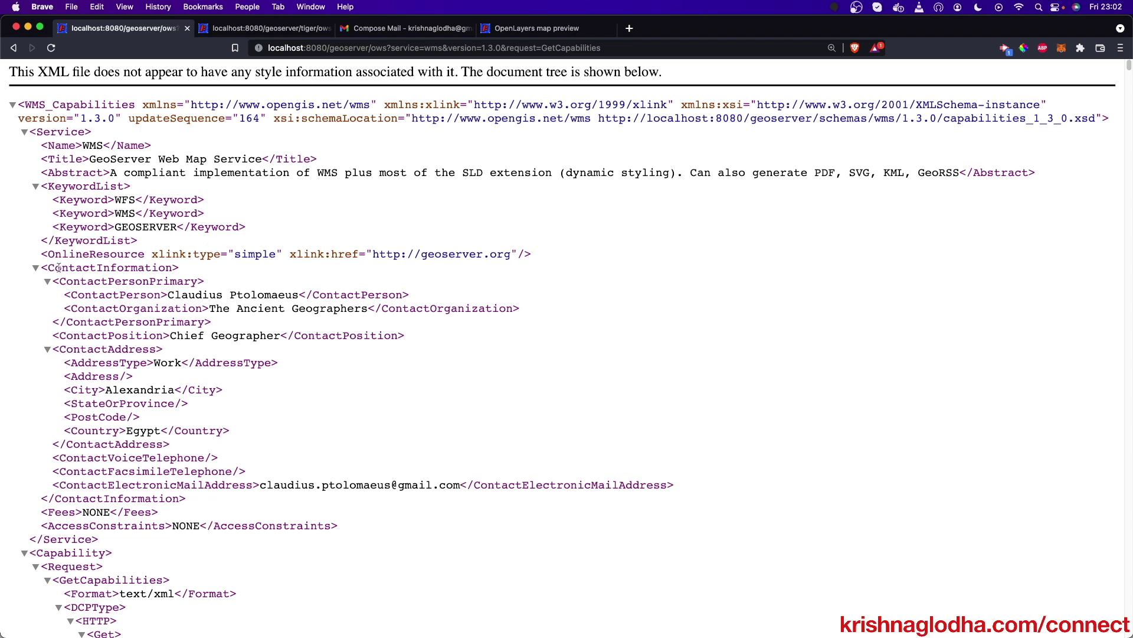
scroll(61, 263, "down", 10)
scroll(59, 269, "down", 10)
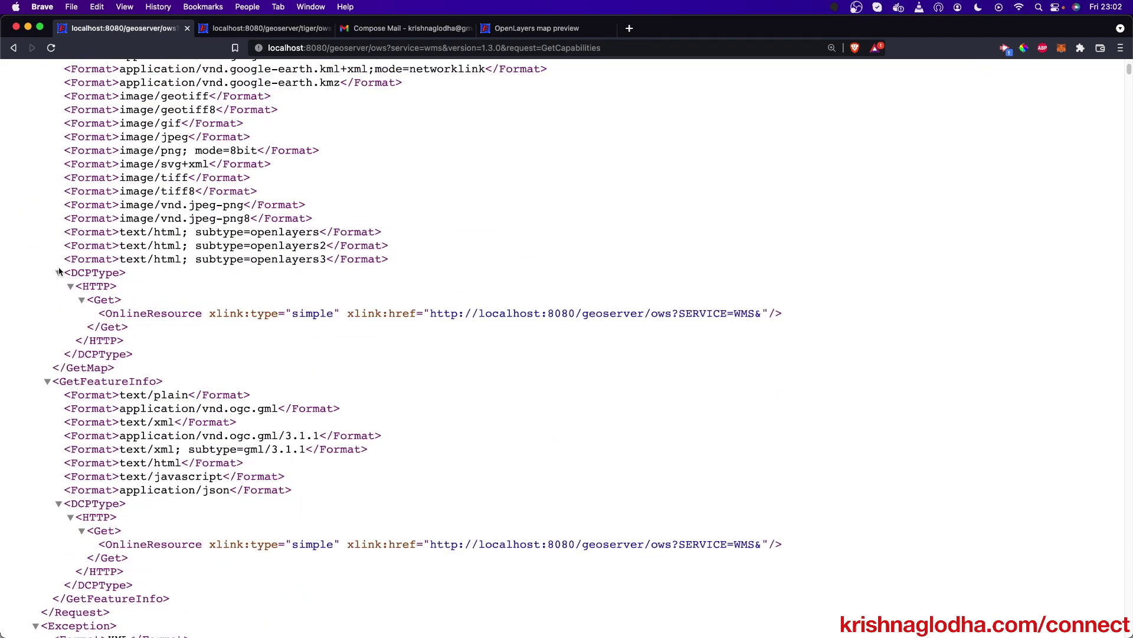
scroll(58, 269, "down", 5)
scroll(59, 271, "down", 10)
scroll(59, 271, "down", 10)
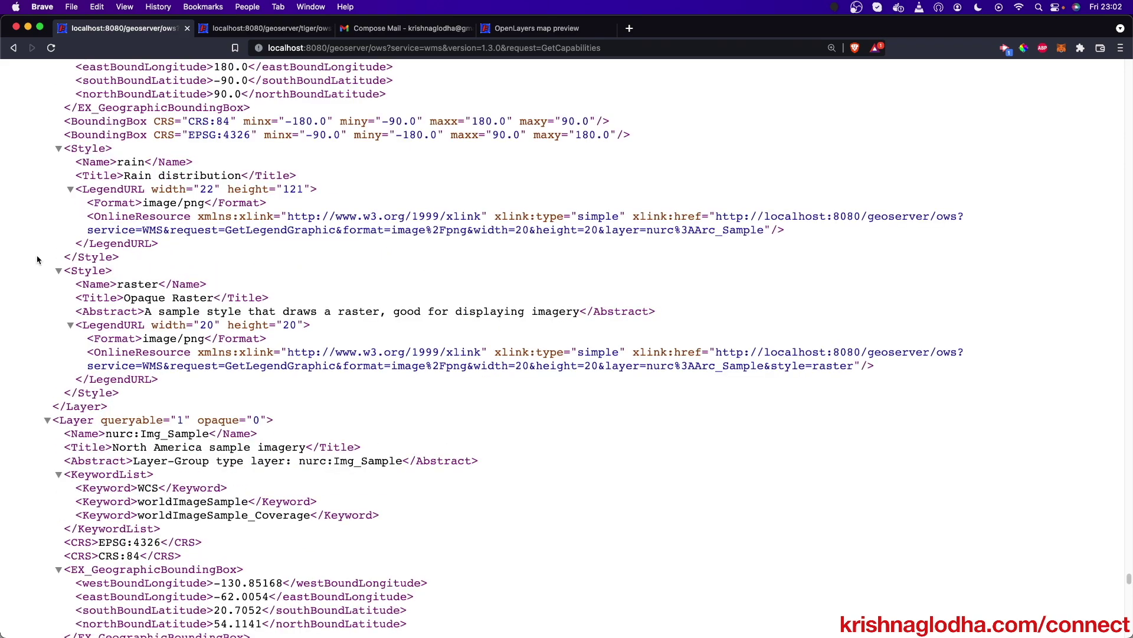
double_click(77, 271)
scroll(261, 328, "down", 10)
scroll(262, 329, "up", 5)
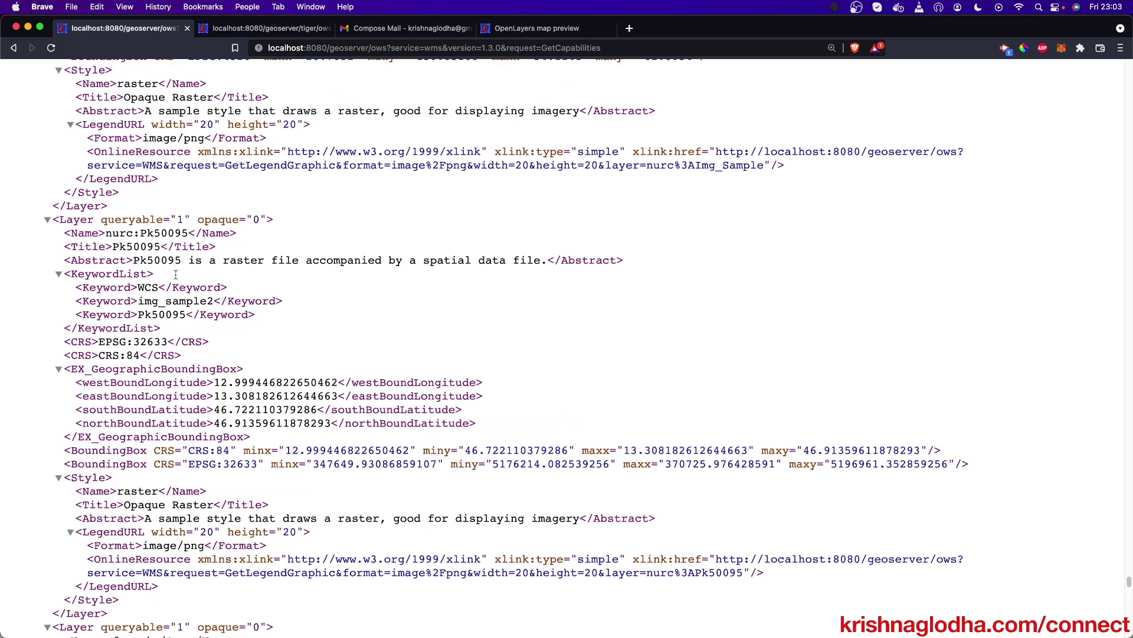
double_click(66, 220)
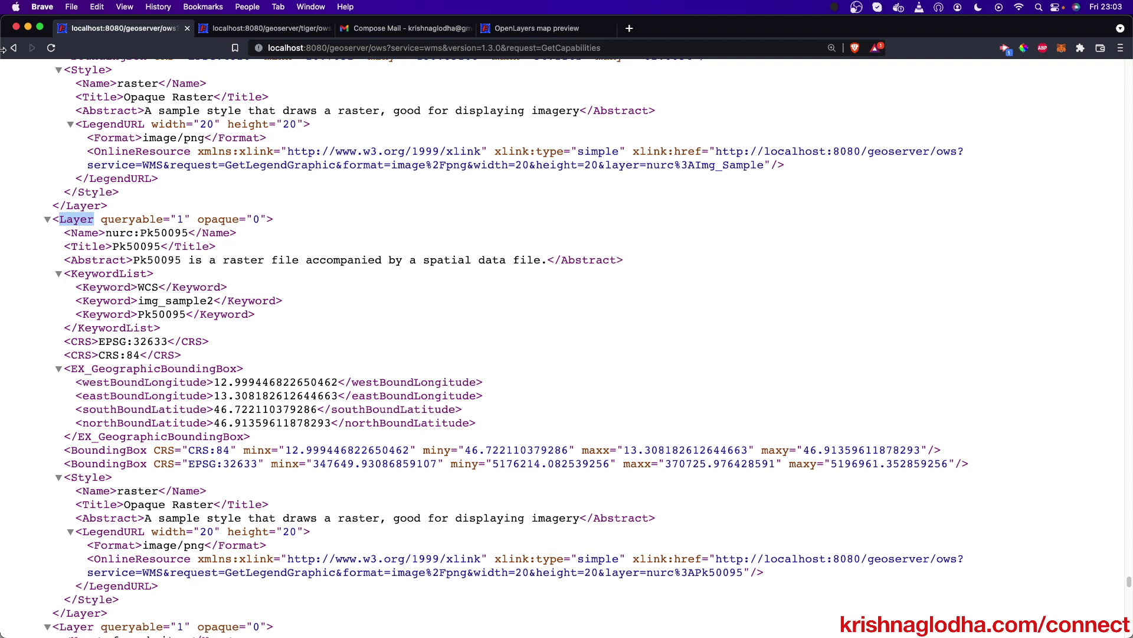
left_click(15, 50)
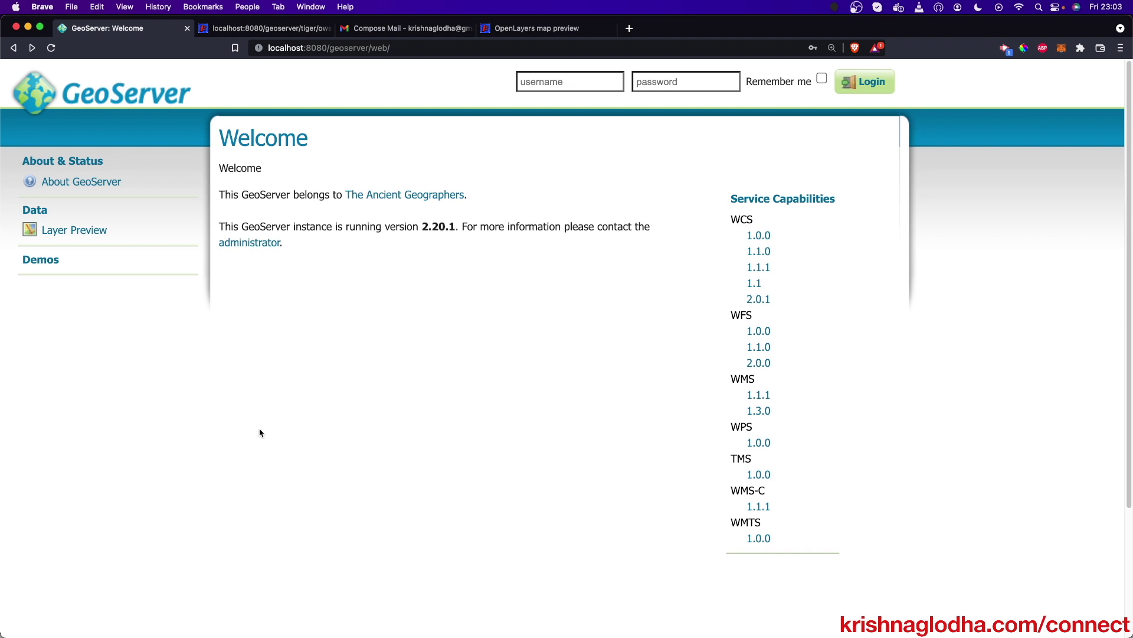
left_click(560, 82)
type("as")
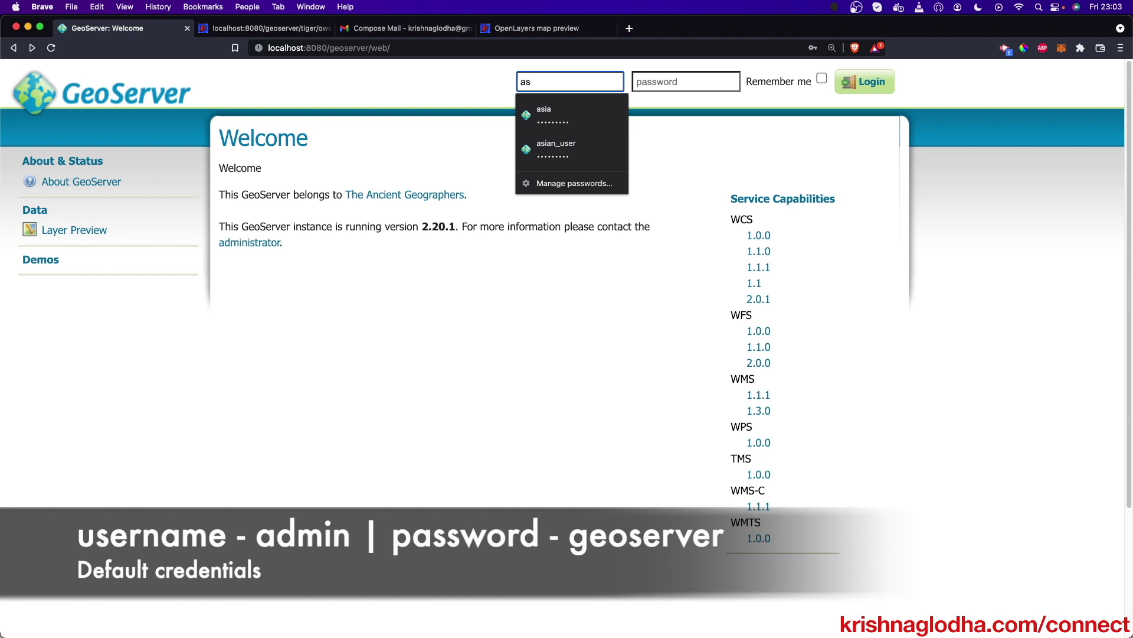
key("BackSpace")
type("d")
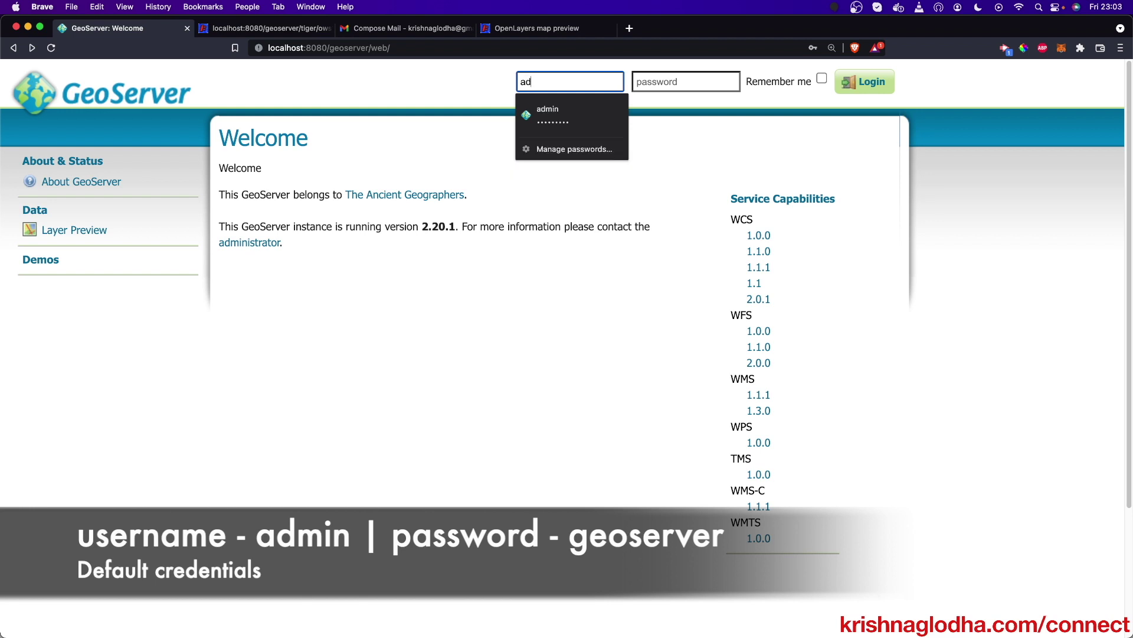
type("min")
left_click(643, 81)
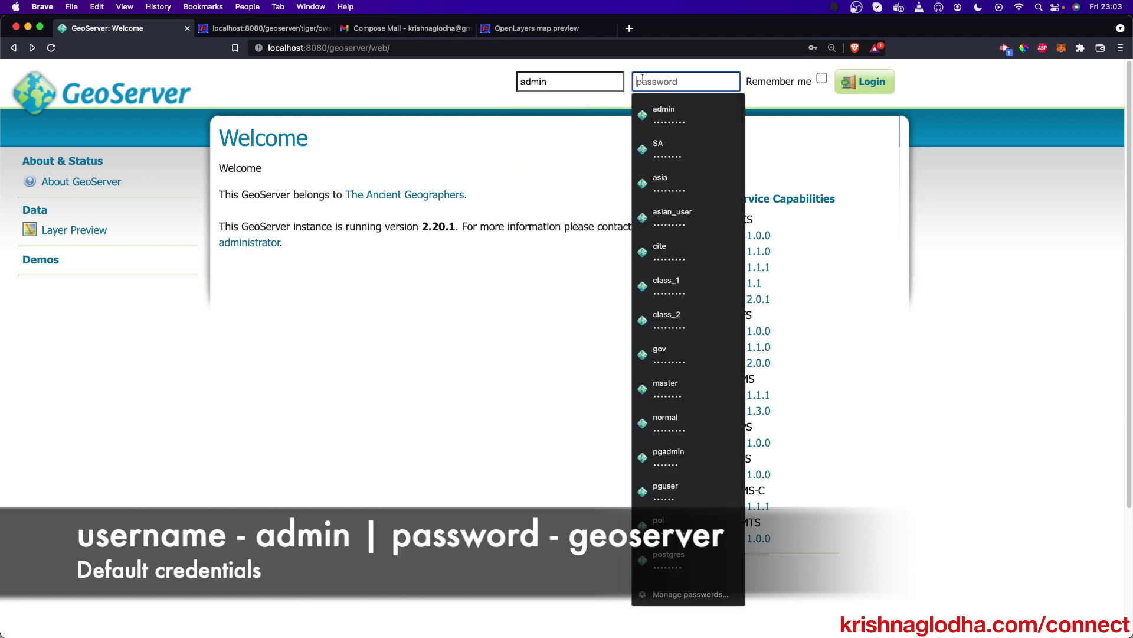
type("geose")
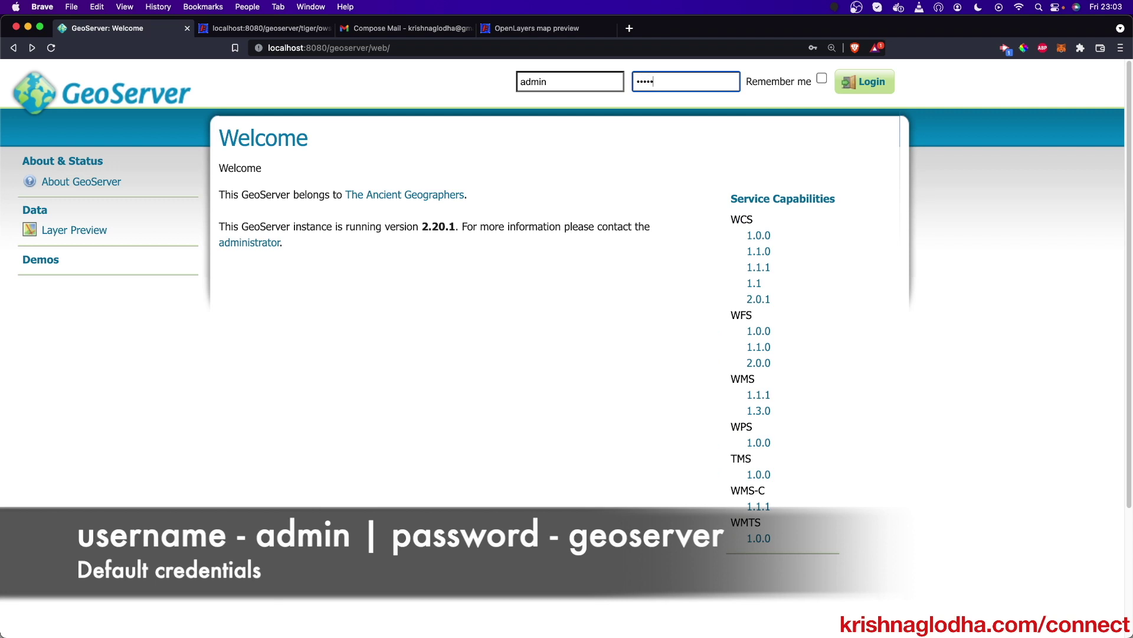
type("rver")
left_click(822, 78)
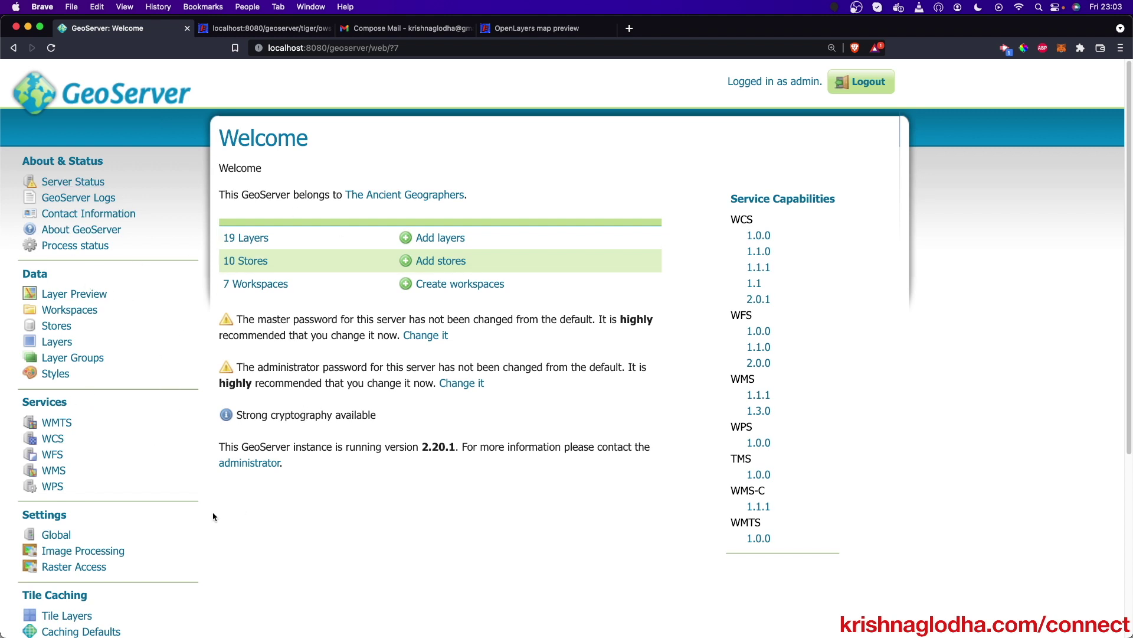
left_click(89, 185)
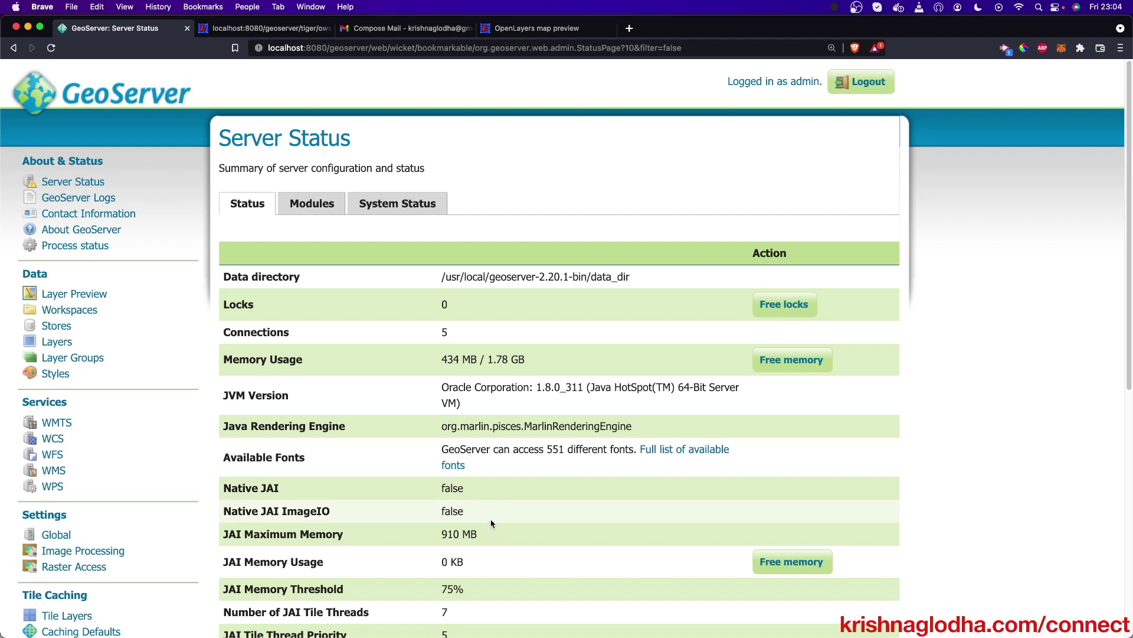
scroll(491, 523, "down", 1)
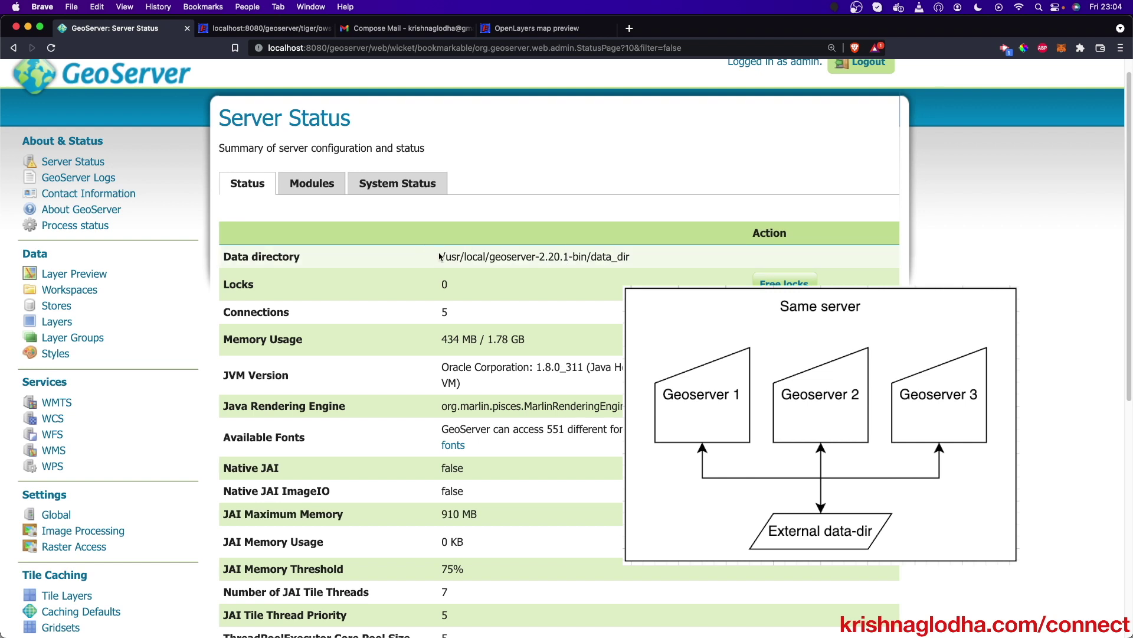
triple_click(532, 249)
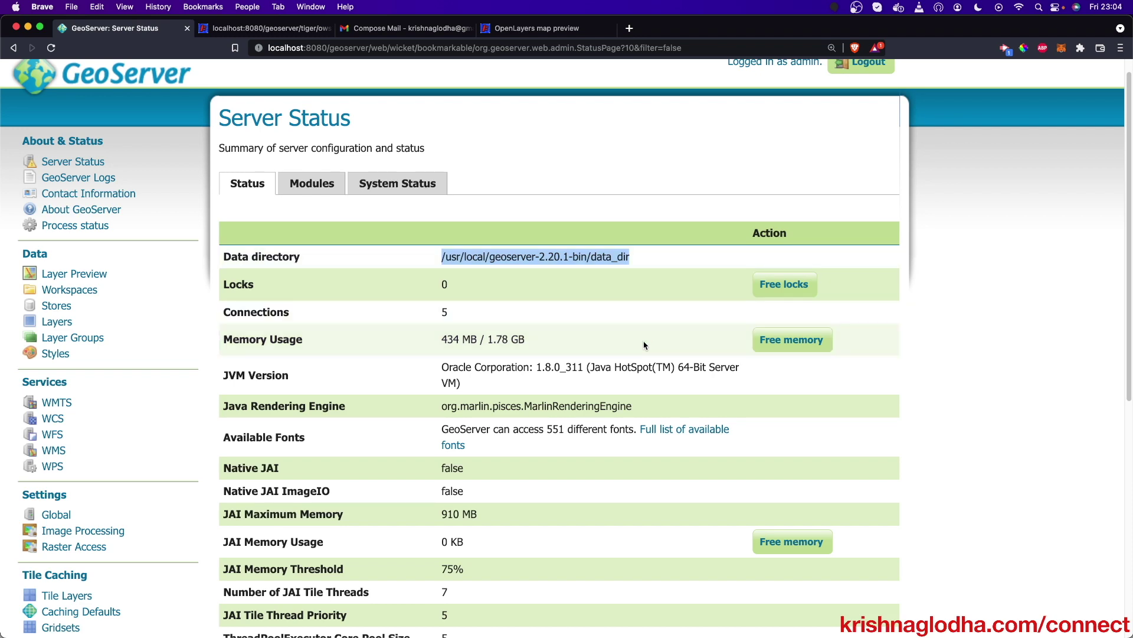
scroll(640, 278, "down", 2)
On the Status tab, highlight the used memory value and the Configuration and catalog entry
scroll(418, 203, "down", 3)
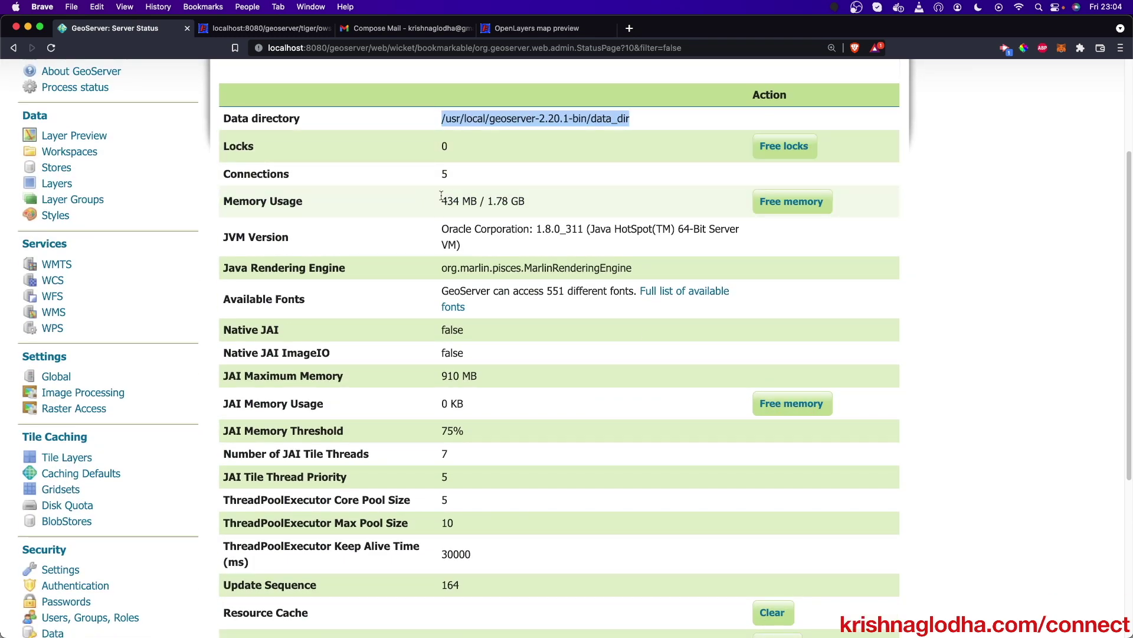
left_click(443, 201)
left_click_drag(444, 201, 468, 202)
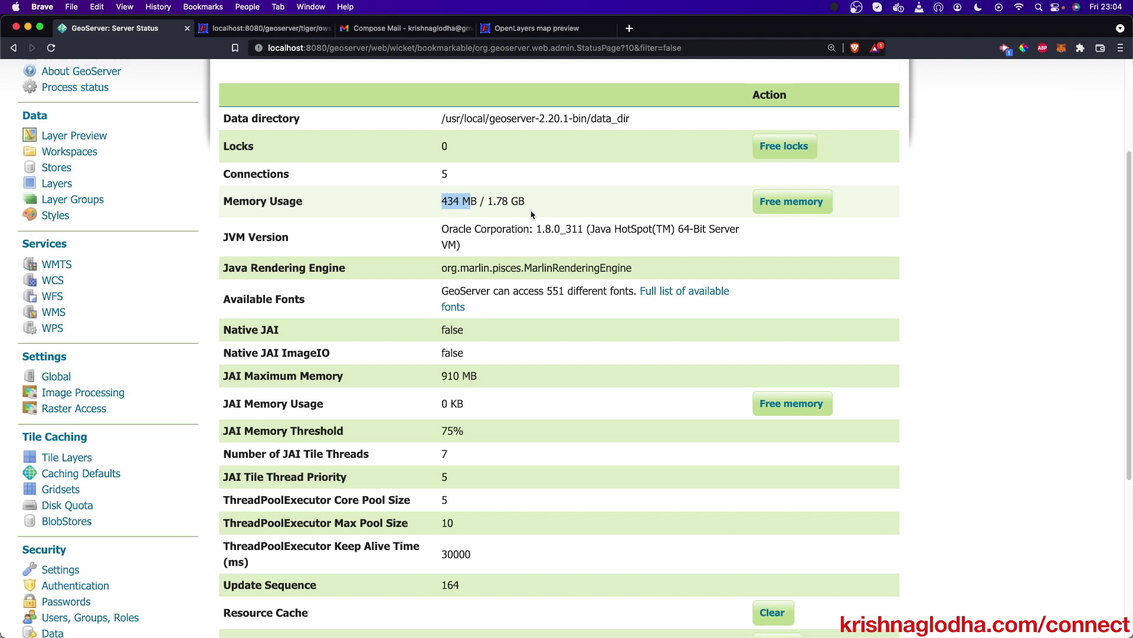
scroll(547, 231, "down", 1)
scroll(546, 231, "down", 3)
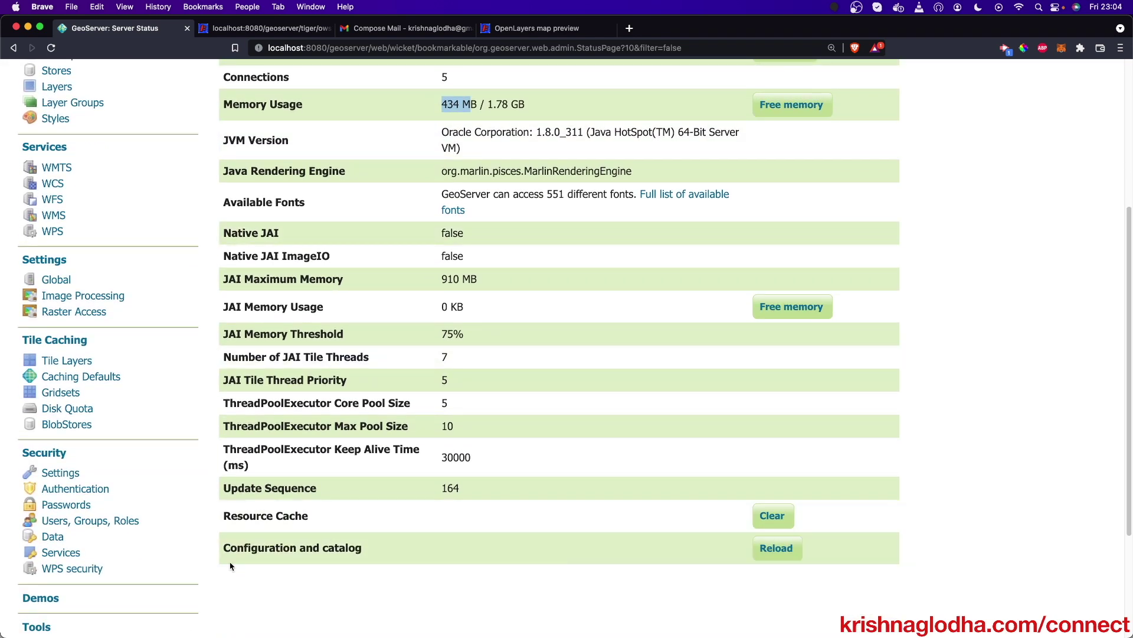
left_click_drag(236, 549, 361, 548)
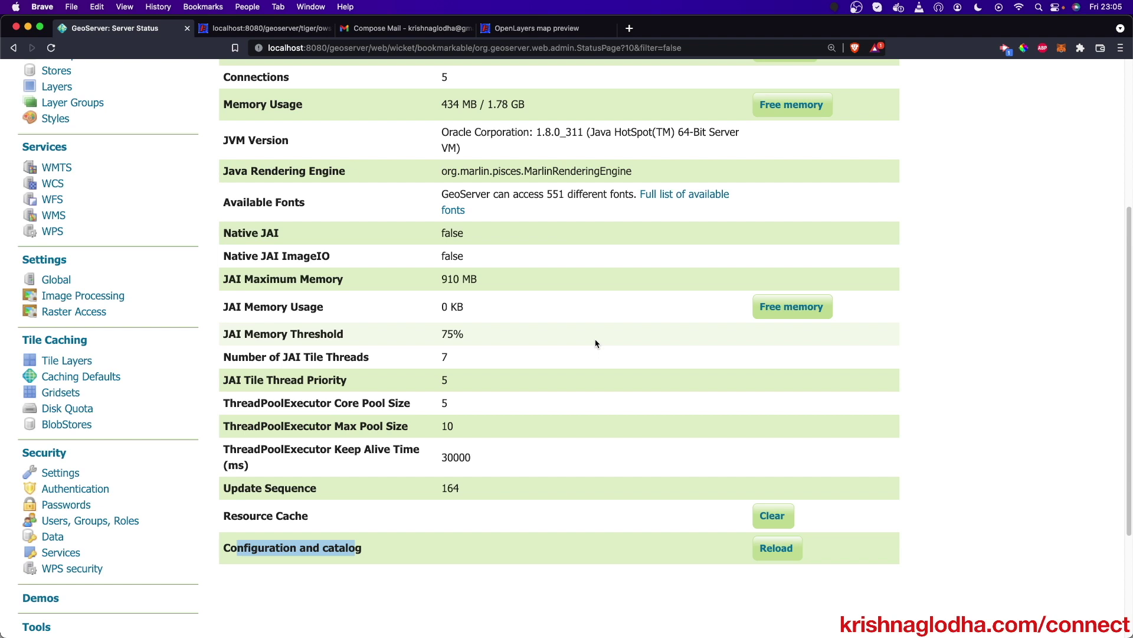
scroll(597, 341, "down", 1)
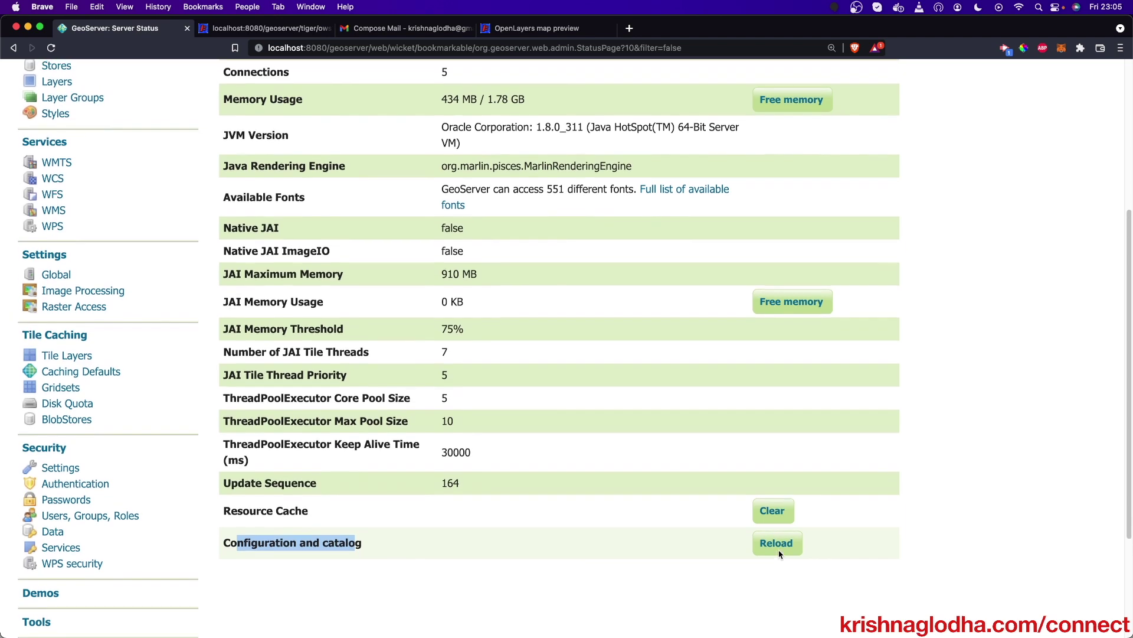
scroll(779, 590, "up", 5)
Show the Modules tab and scroll through the installed modules and their versions
left_click(290, 214)
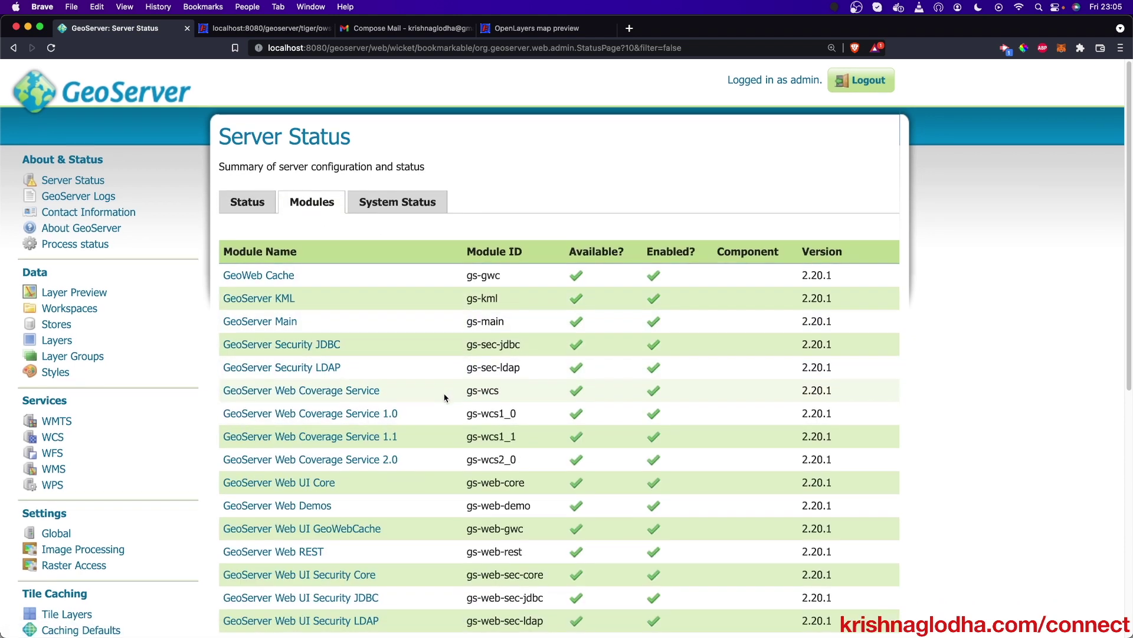
scroll(445, 397, "down", 3)
scroll(458, 254, "down", 10)
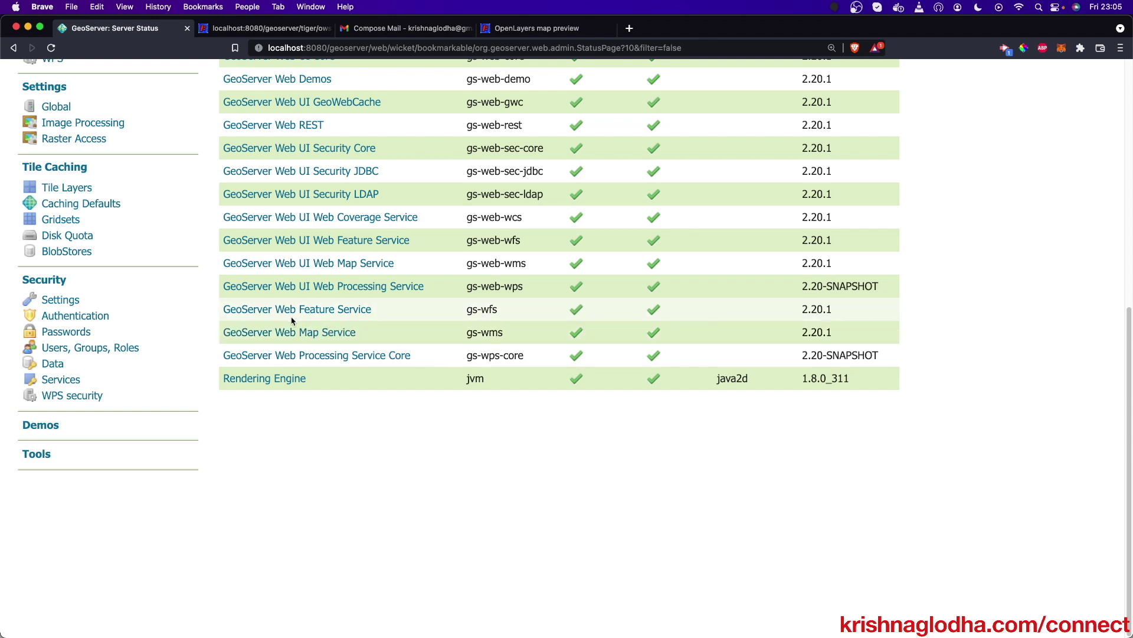
left_click(326, 332)
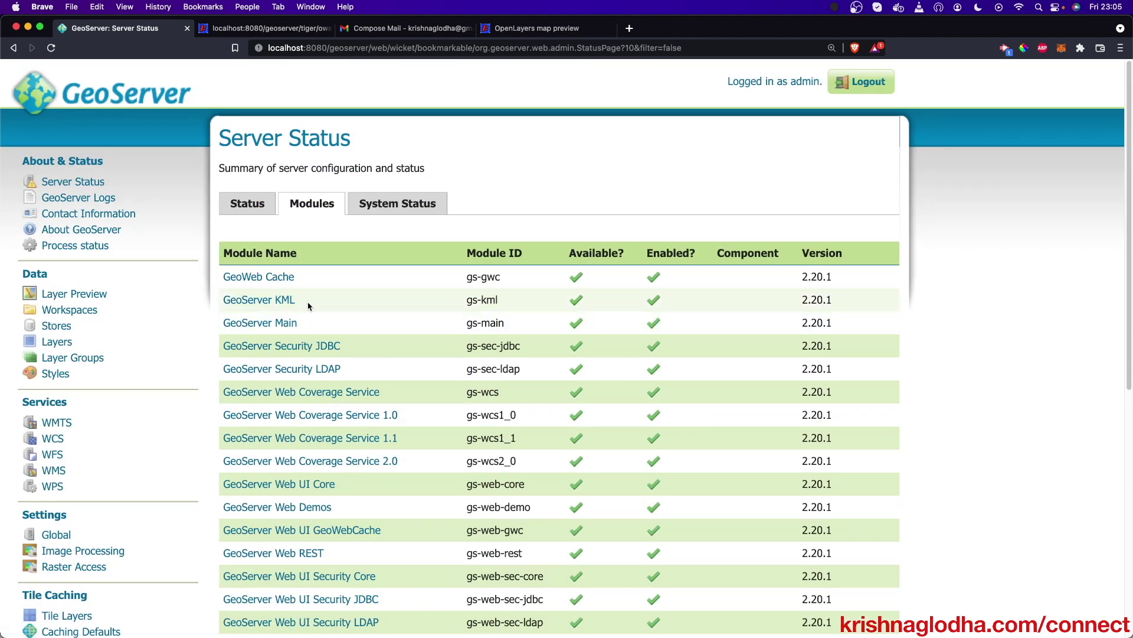
scroll(308, 306, "down", 10)
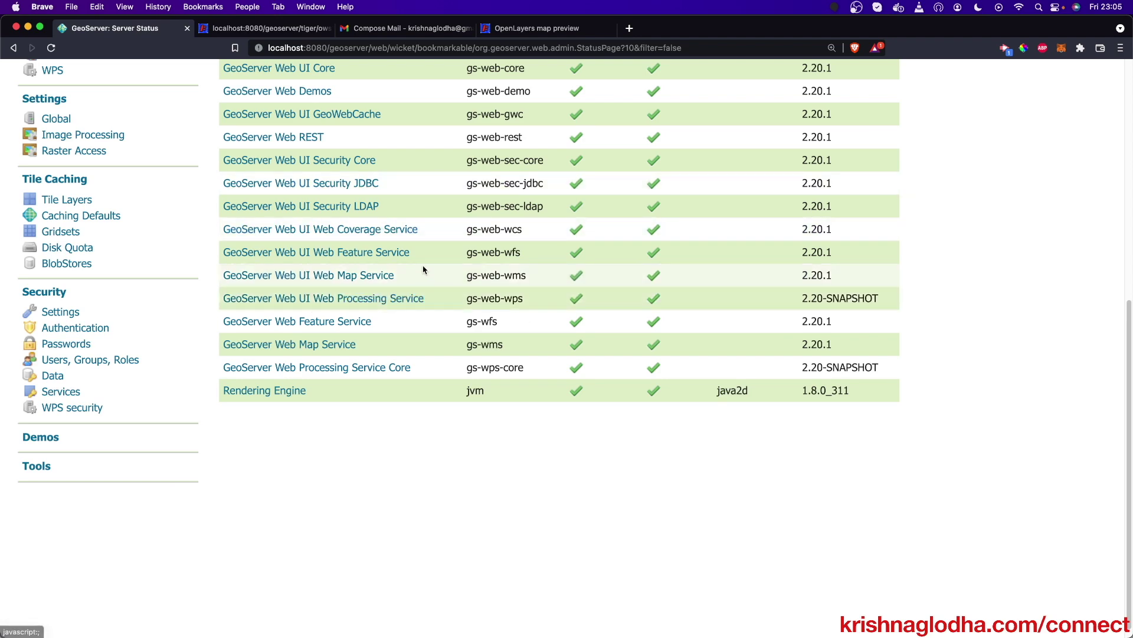
scroll(424, 270, "up", 10)
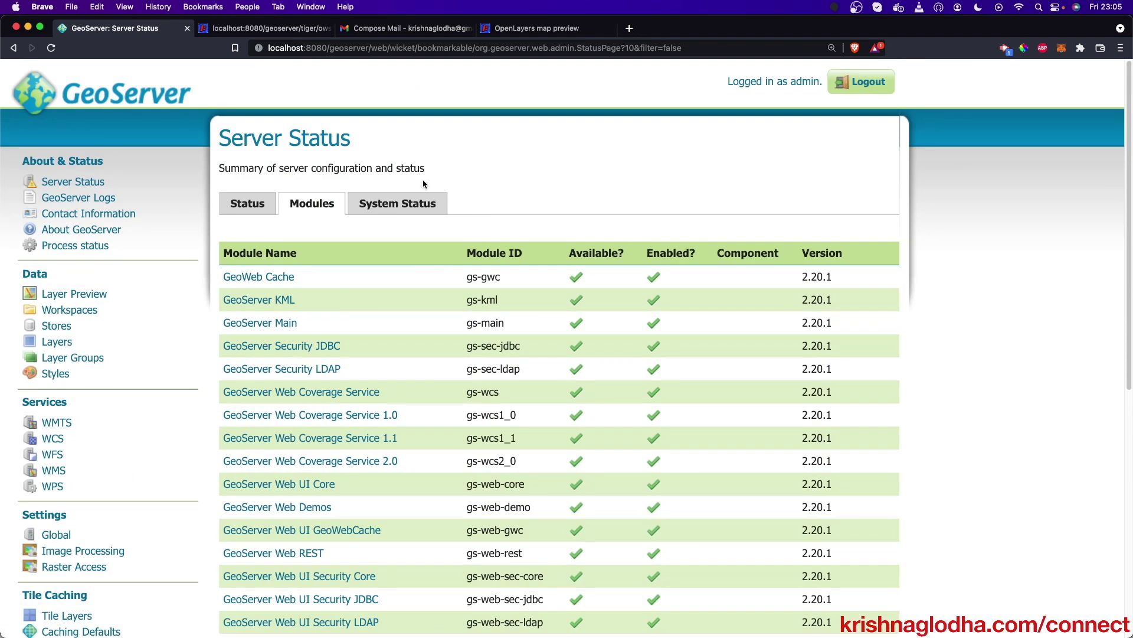
Show the System Status figures and highlight the operating system and uptime entries
left_click(421, 201)
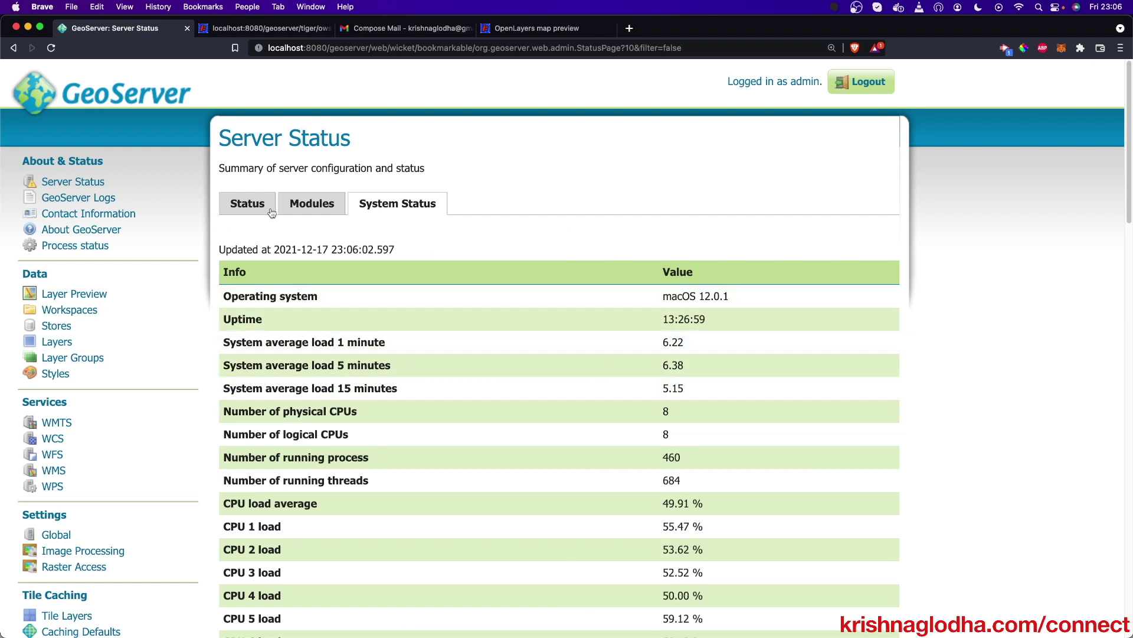
scroll(502, 207, "down", 3)
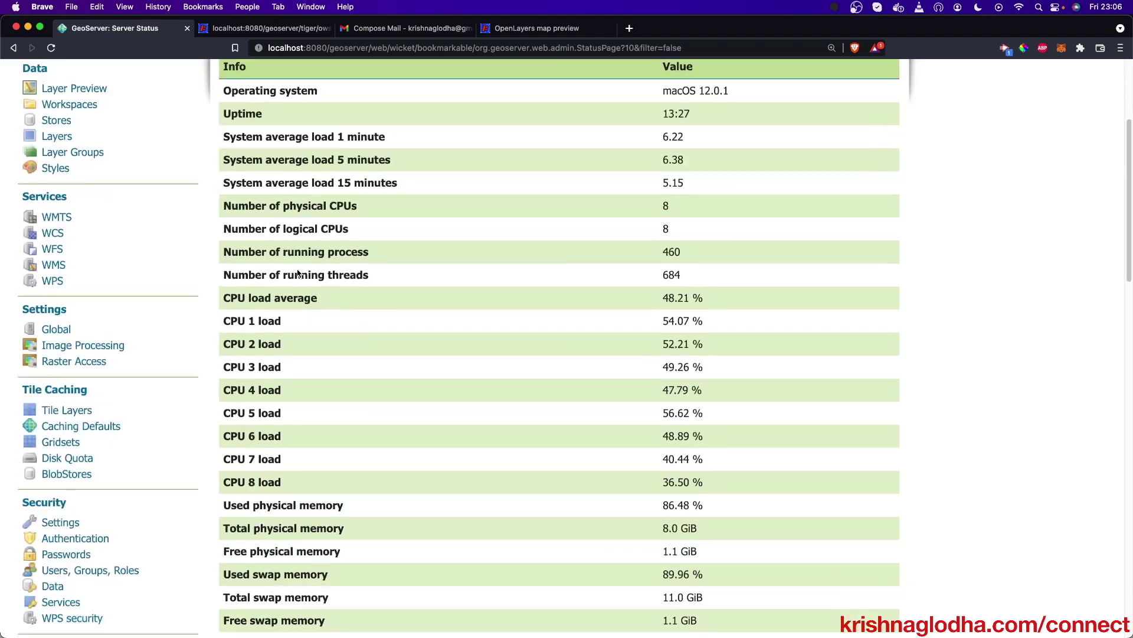
left_click_drag(220, 62, 724, 112)
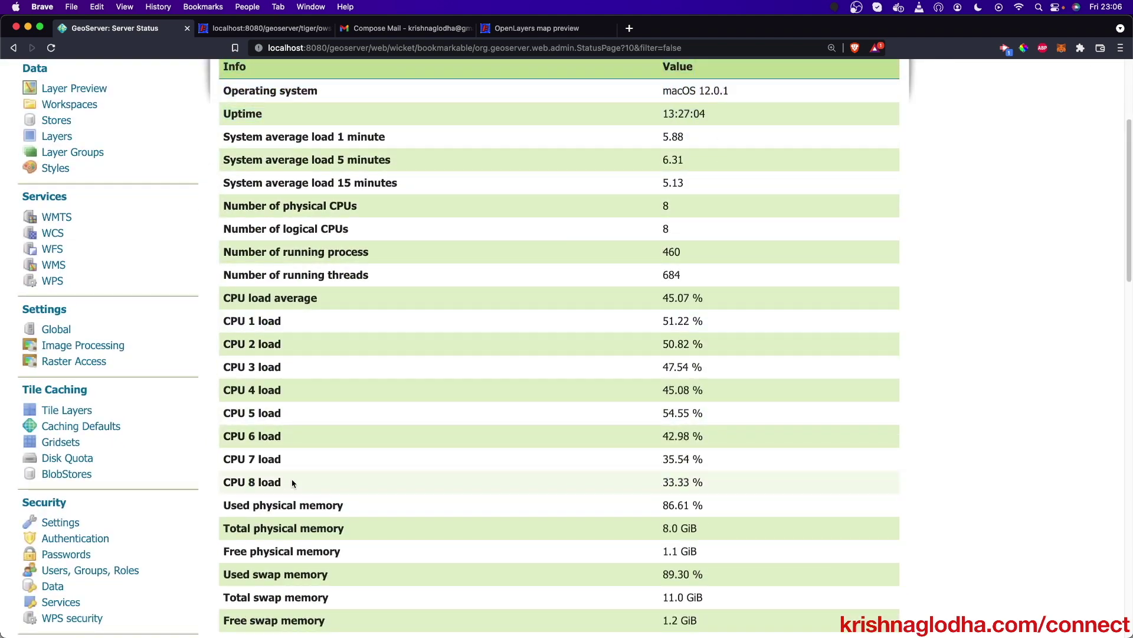
scroll(416, 464, "up", 4)
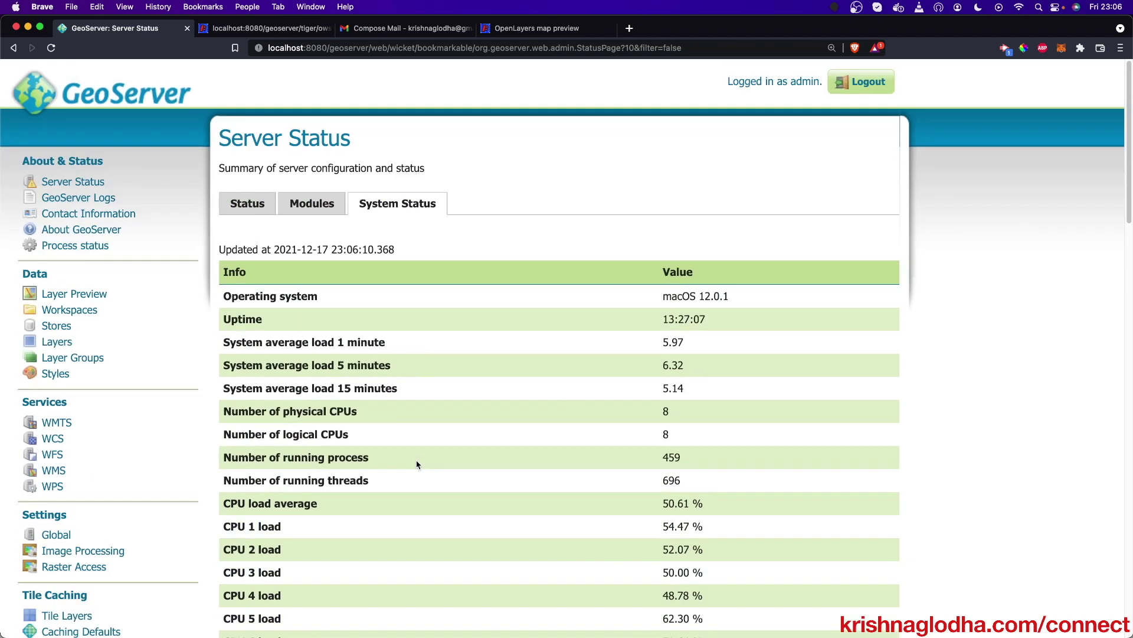
left_click(56, 199)
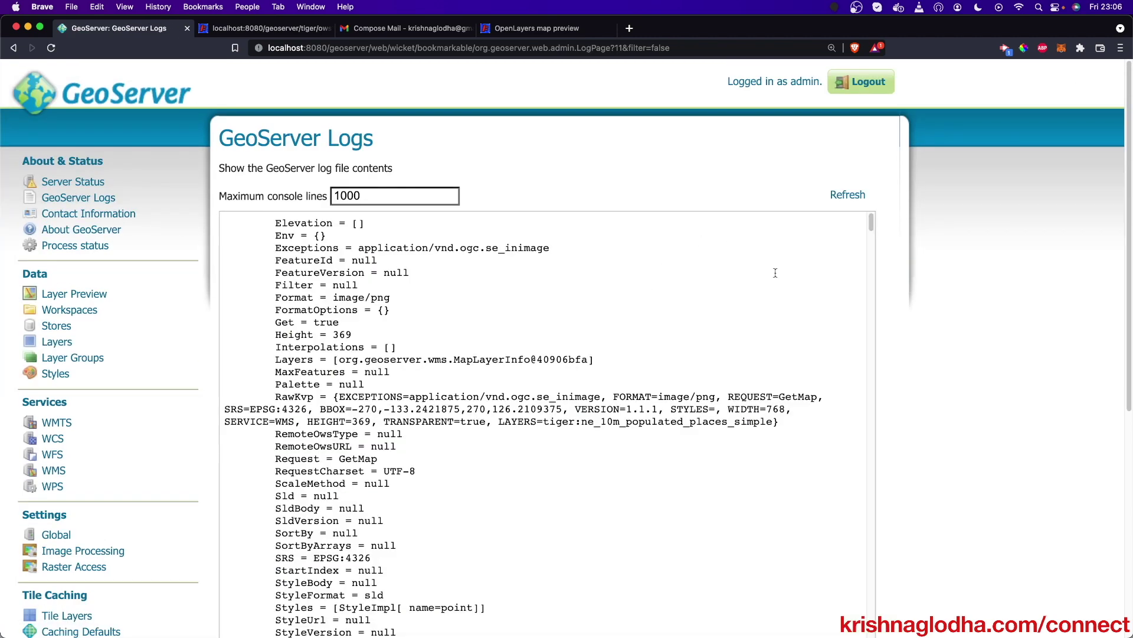
scroll(781, 294, "down", 2)
scroll(779, 319, "down", 10)
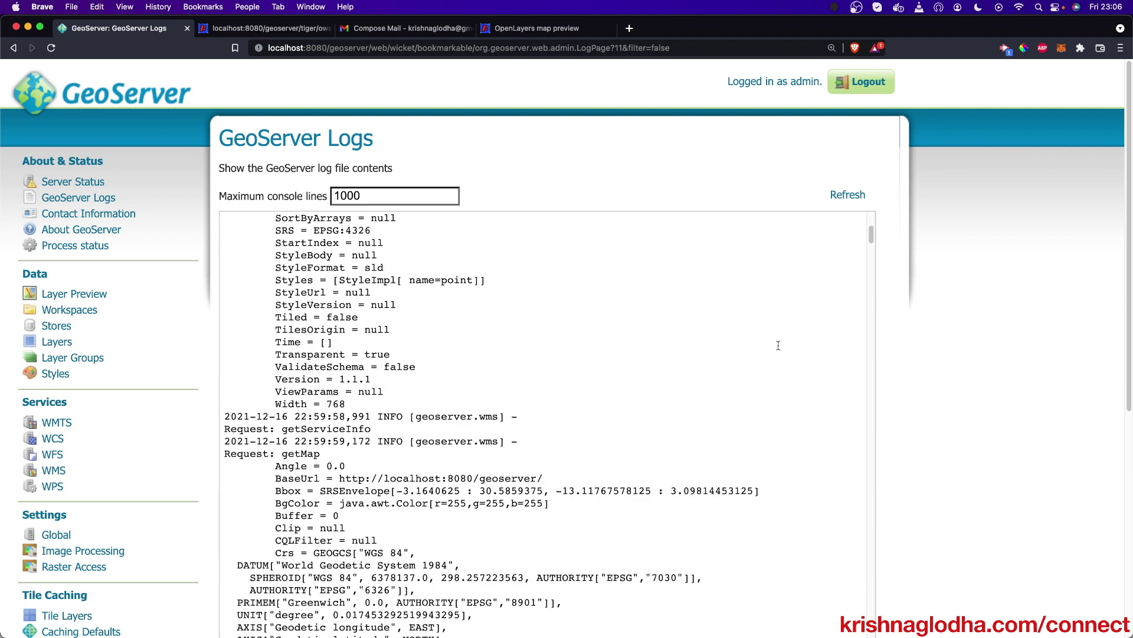
scroll(778, 343, "down", 5)
scroll(778, 347, "down", 10)
scroll(778, 345, "down", 2)
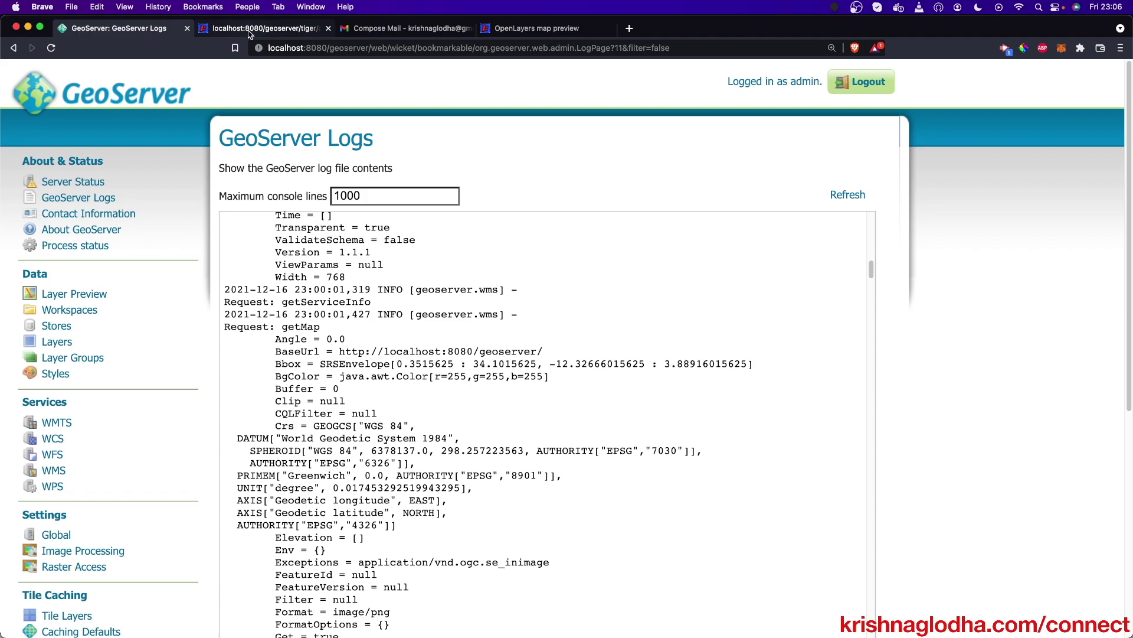
scroll(515, 295, "down", 10)
scroll(508, 283, "down", 15)
scroll(496, 254, "down", 15)
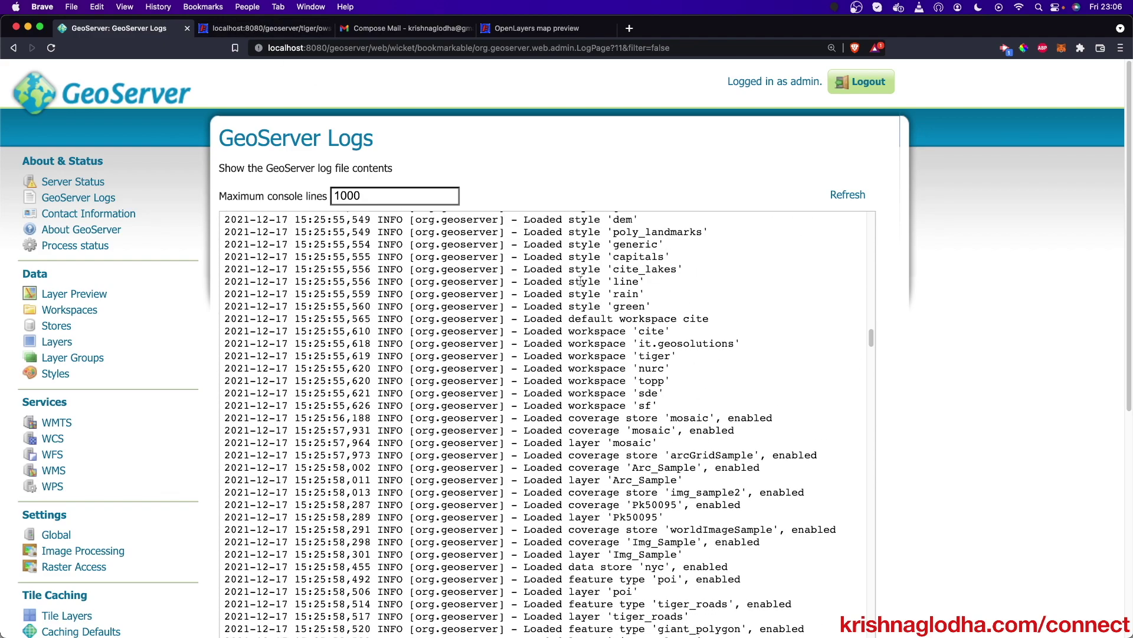
scroll(520, 266, "down", 10)
scroll(555, 325, "down", 10)
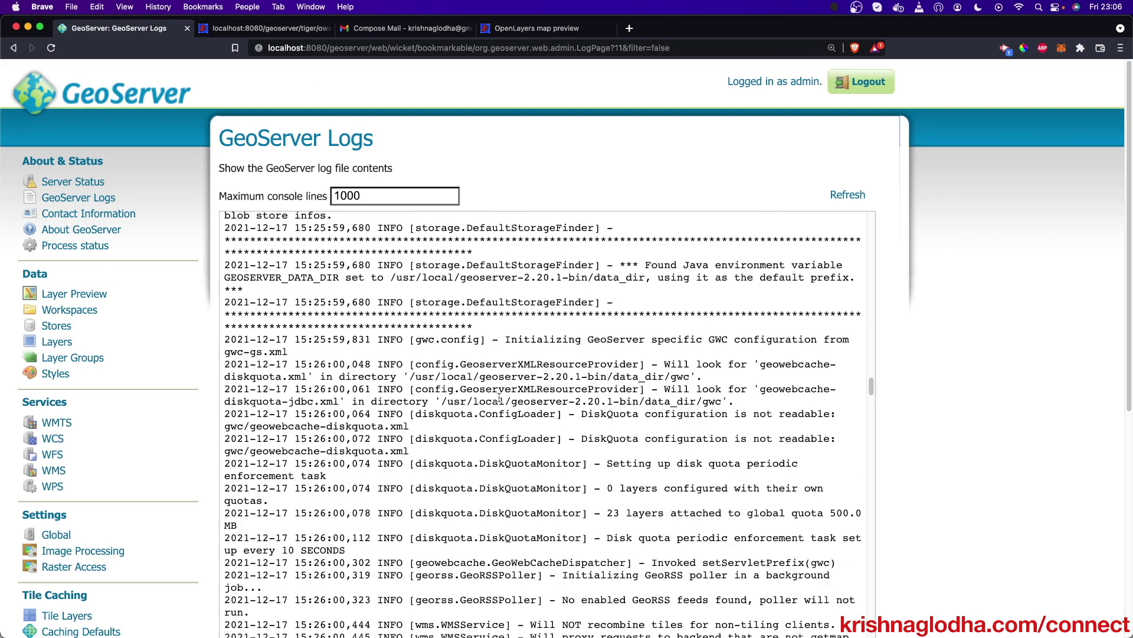
scroll(591, 381, "down", 10)
scroll(566, 401, "down", 10)
scroll(543, 422, "down", 10)
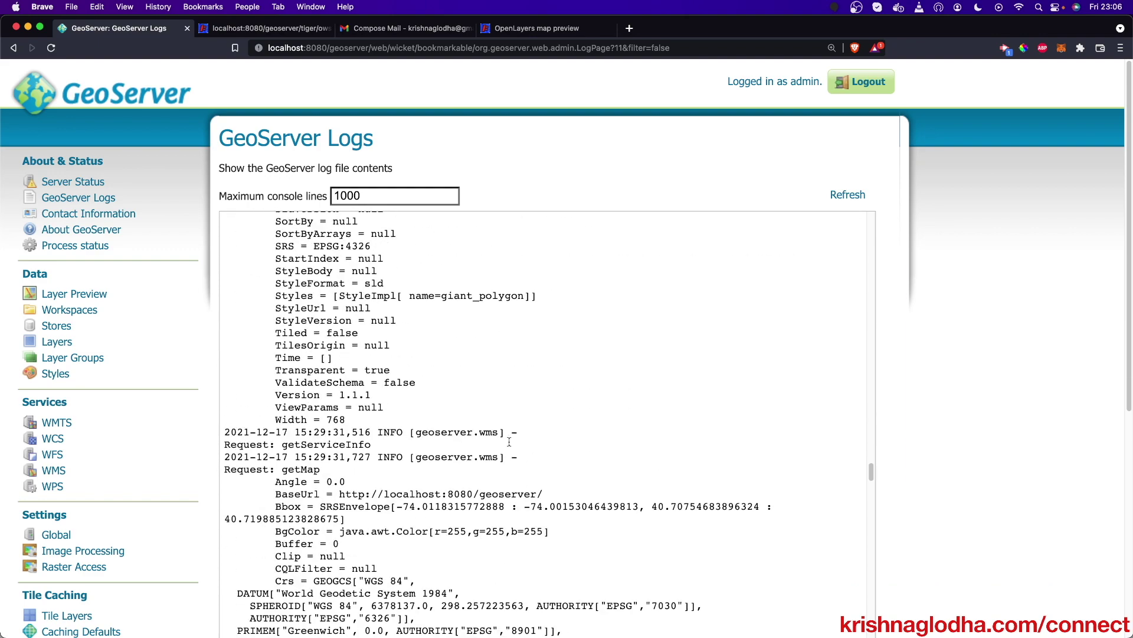
scroll(517, 442, "down", 5)
scroll(516, 441, "down", 10)
scroll(526, 428, "down", 10)
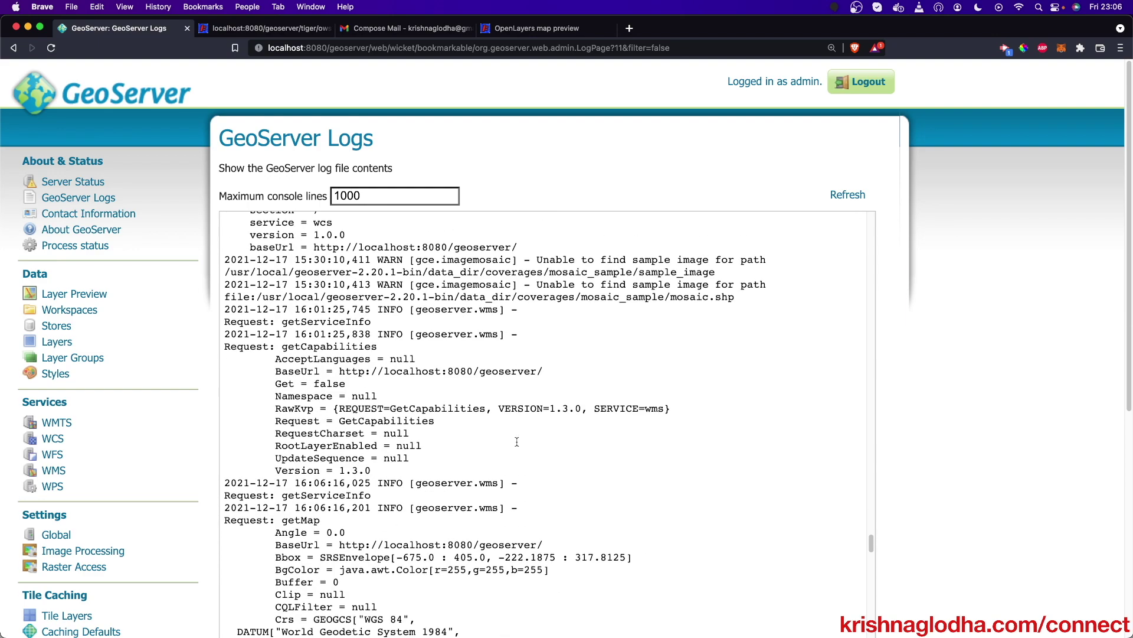
scroll(534, 416, "down", 10)
scroll(1003, 339, "down", 5)
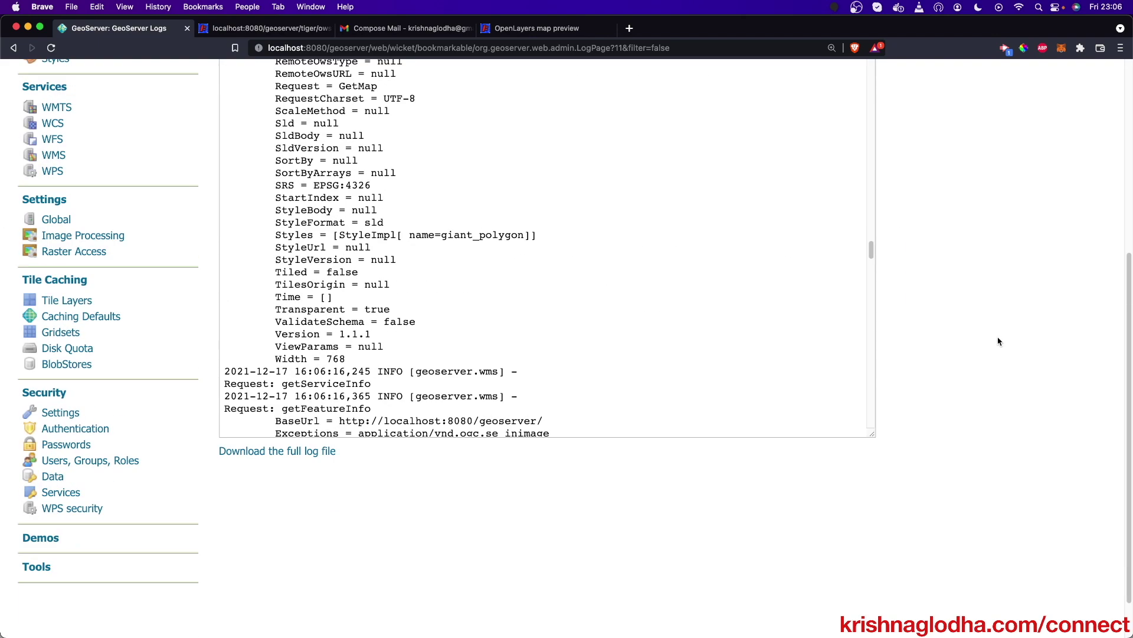
left_click_drag(873, 258, 877, 454)
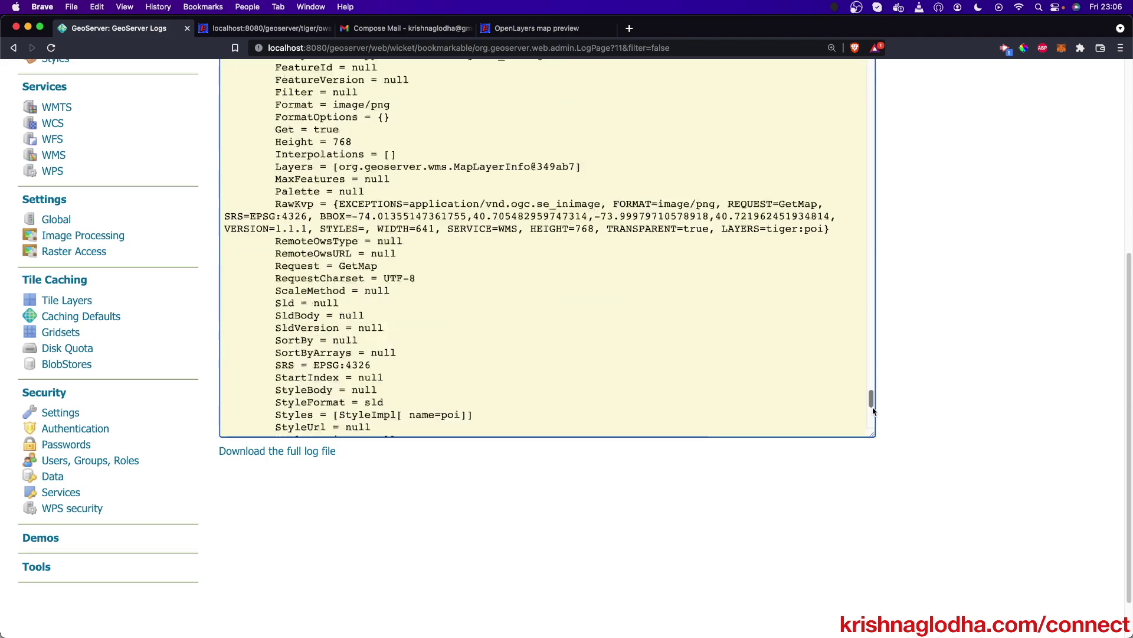
scroll(966, 399, "up", 5)
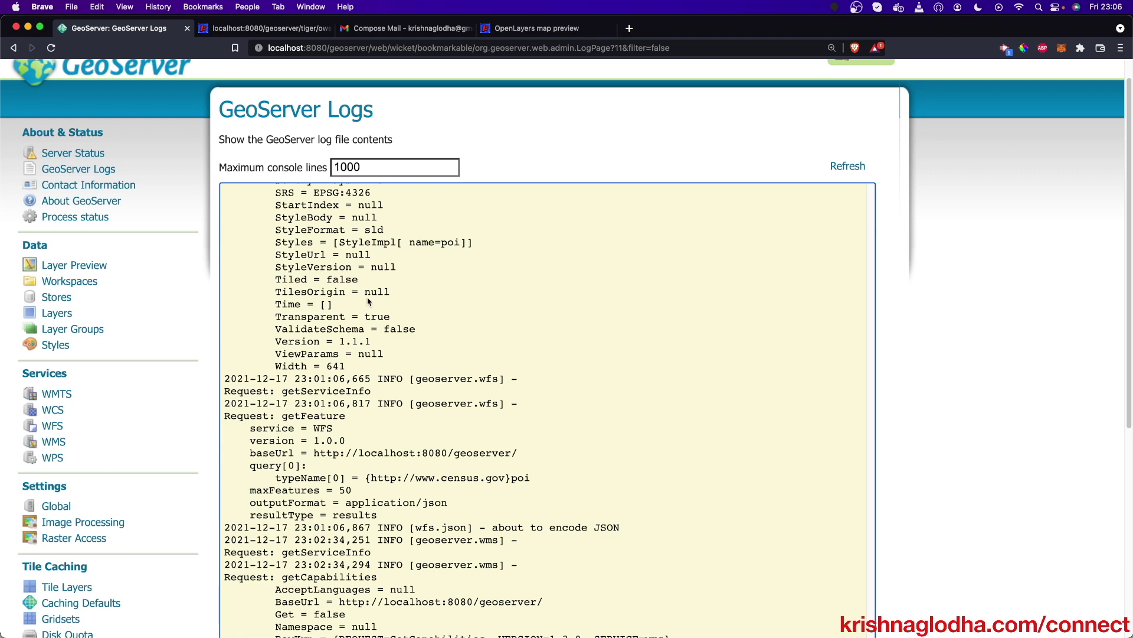
scroll(369, 301, "up", 3)
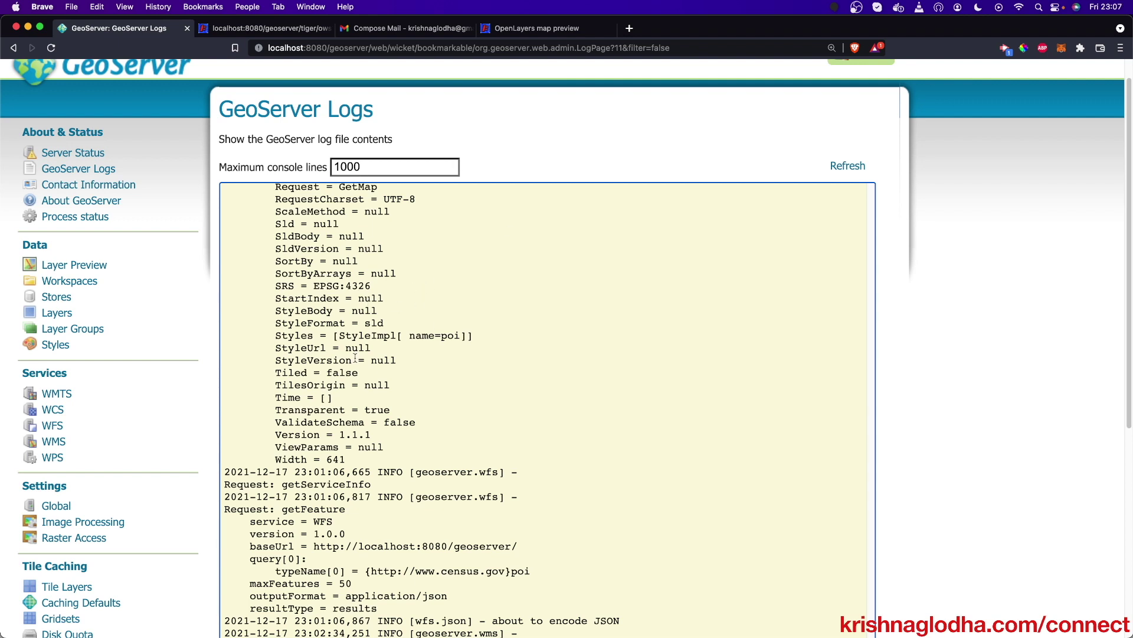
scroll(364, 260, "down", 2)
scroll(365, 259, "down", 2)
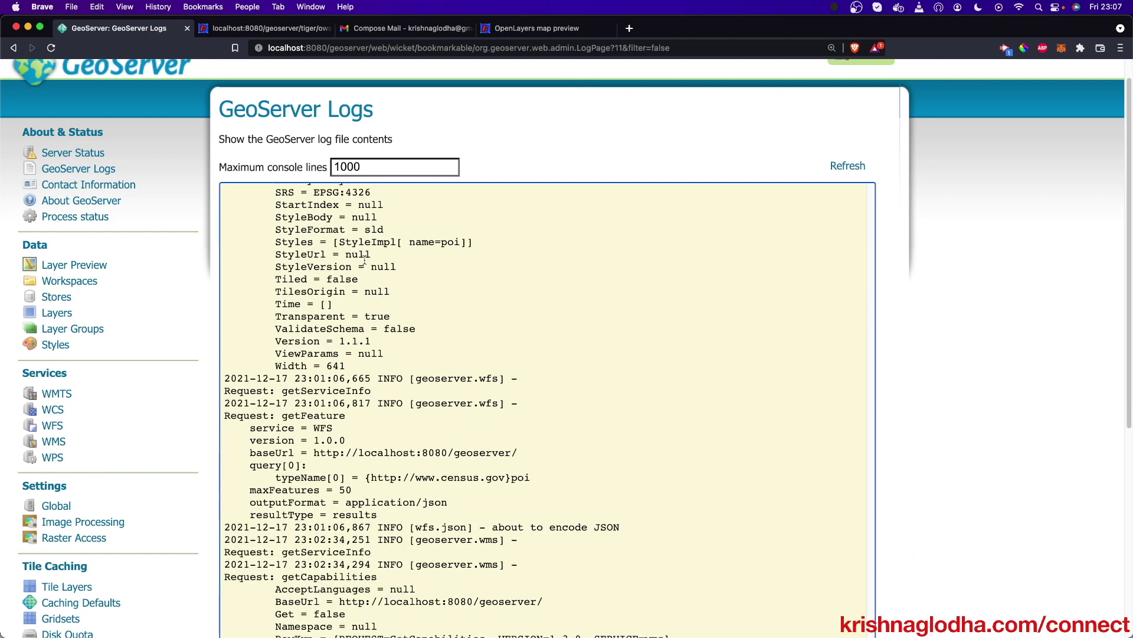
scroll(366, 257, "down", 2)
scroll(367, 255, "down", 4)
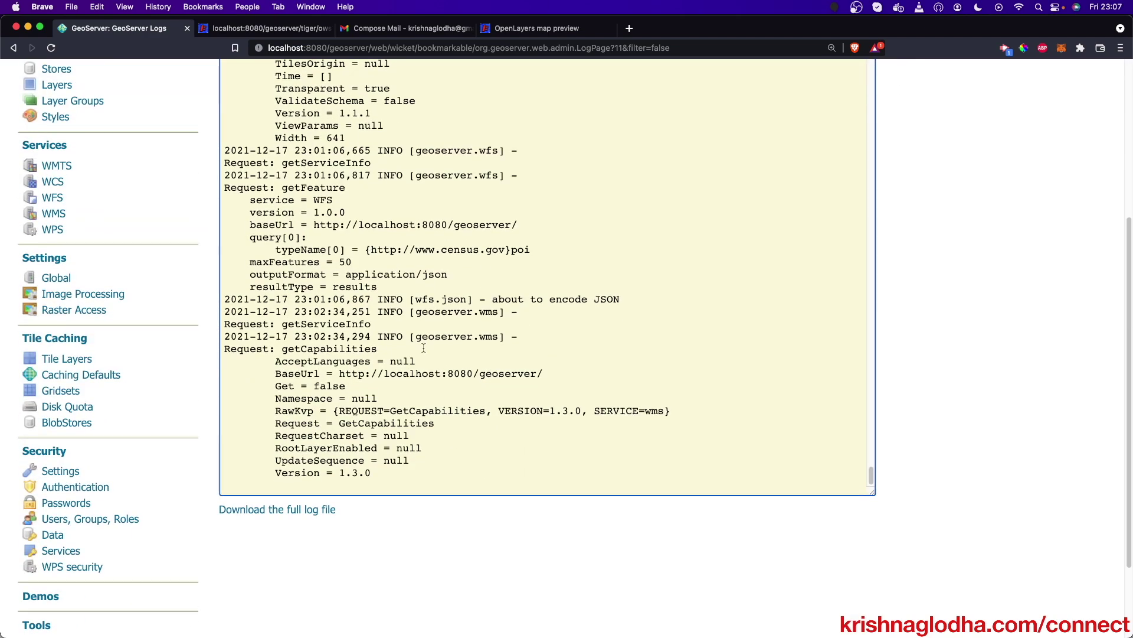
scroll(461, 324, "up", 3)
scroll(212, 289, "up", 4)
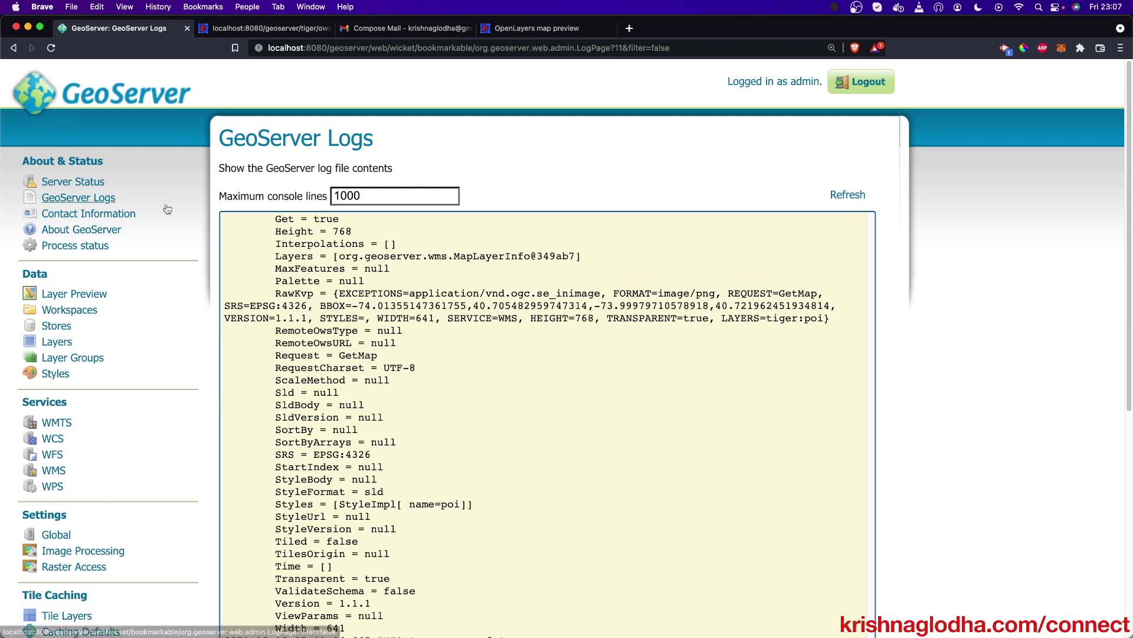
In Contact Information, set the contact name to Krishna and the organization to krishnaglodha.com
left_click(134, 214)
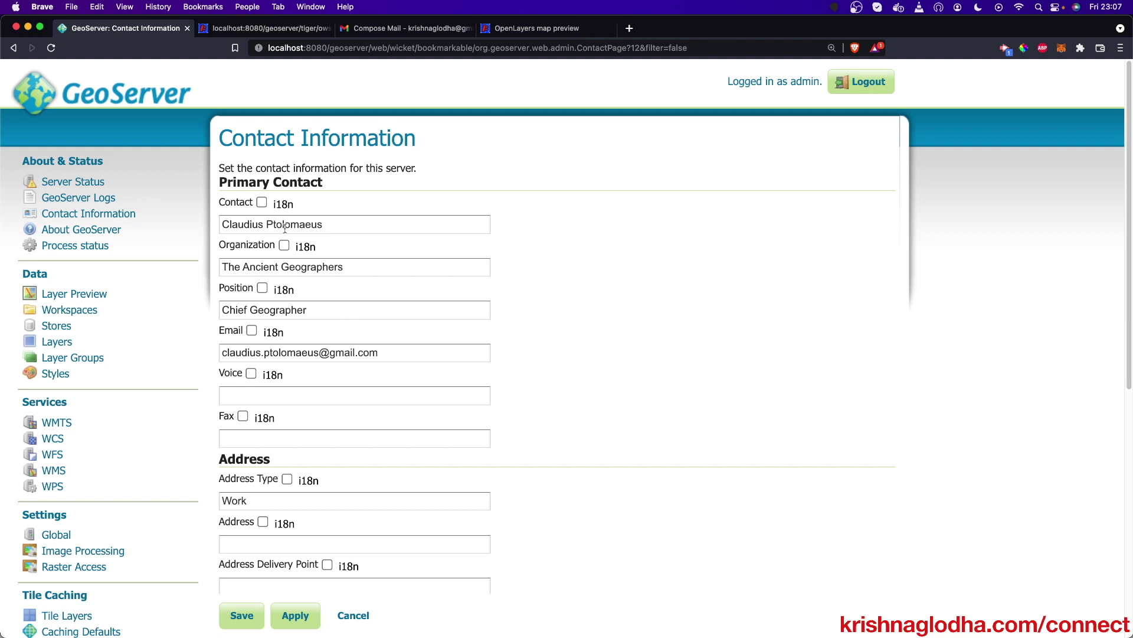
triple_click(313, 224)
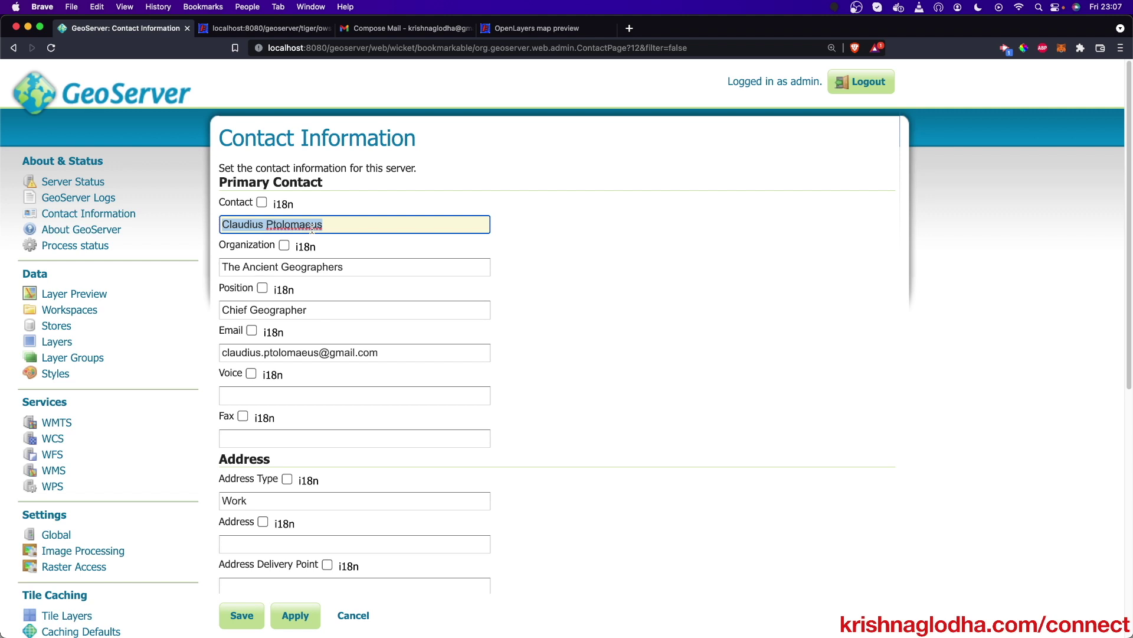
type("K")
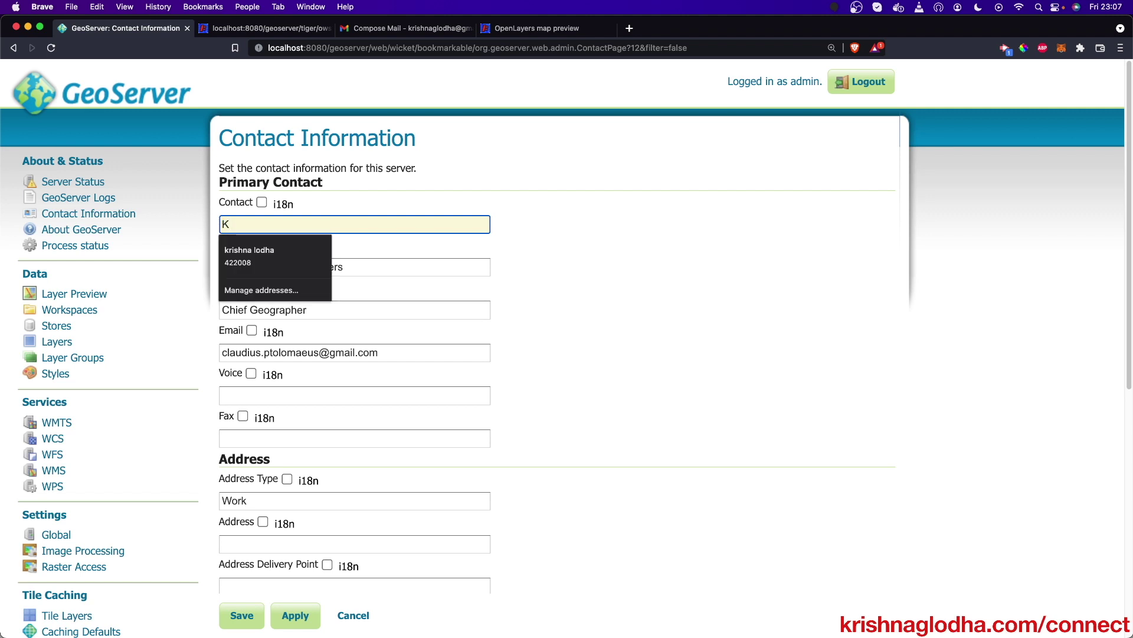
type("rishna")
key("Tab")
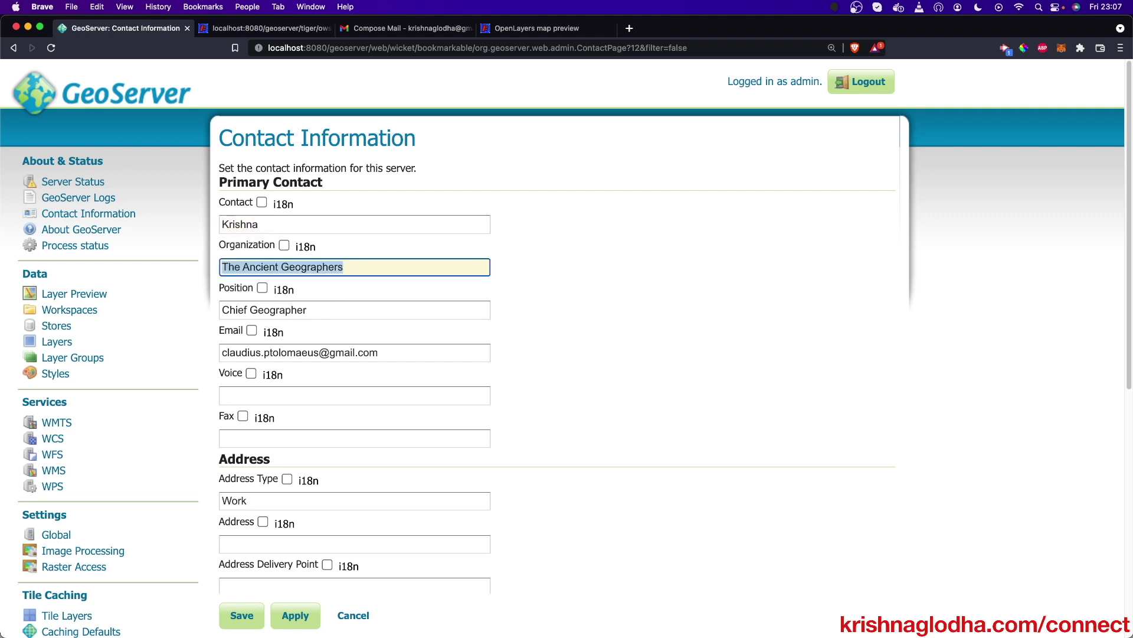
type("krish")
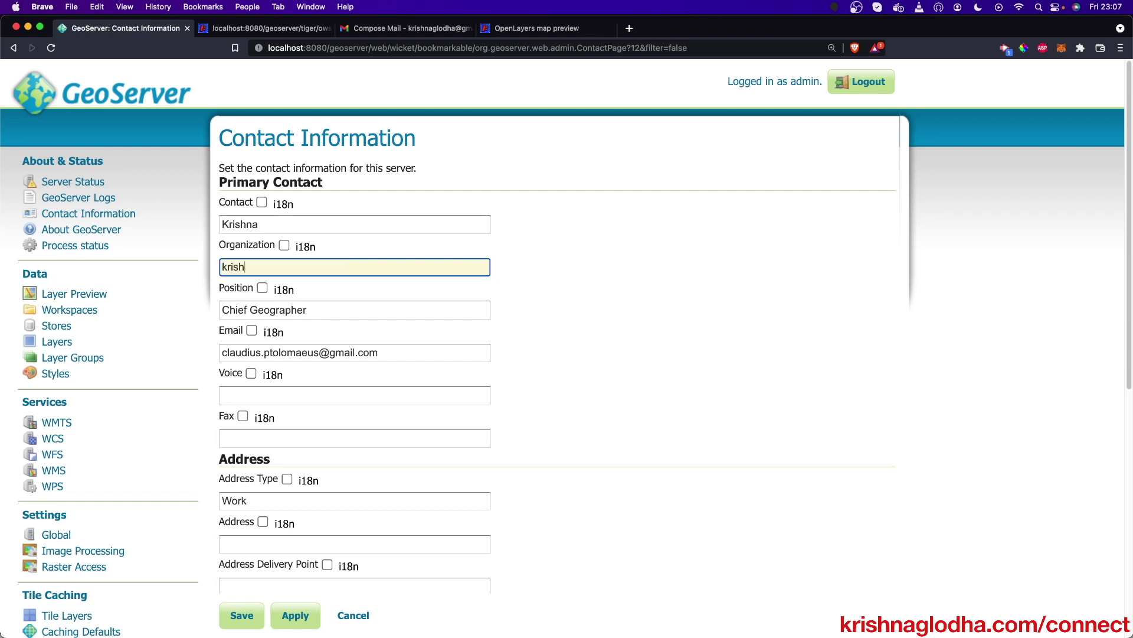
type("naglodha.c")
type("om")
key("Tab")
key("Tab")
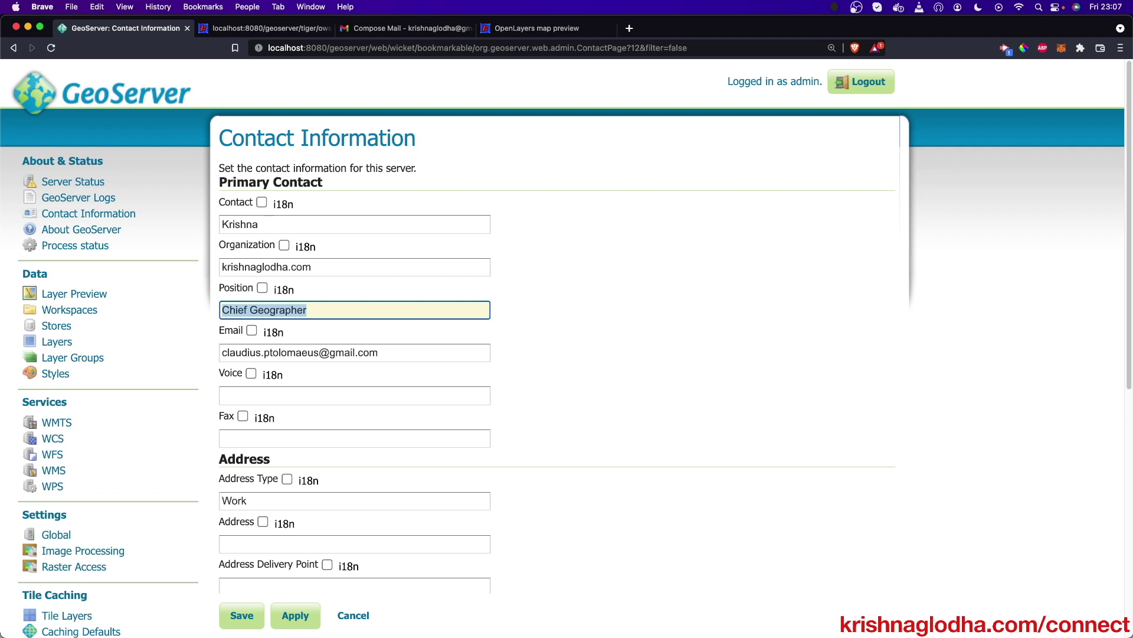
type("Freela")
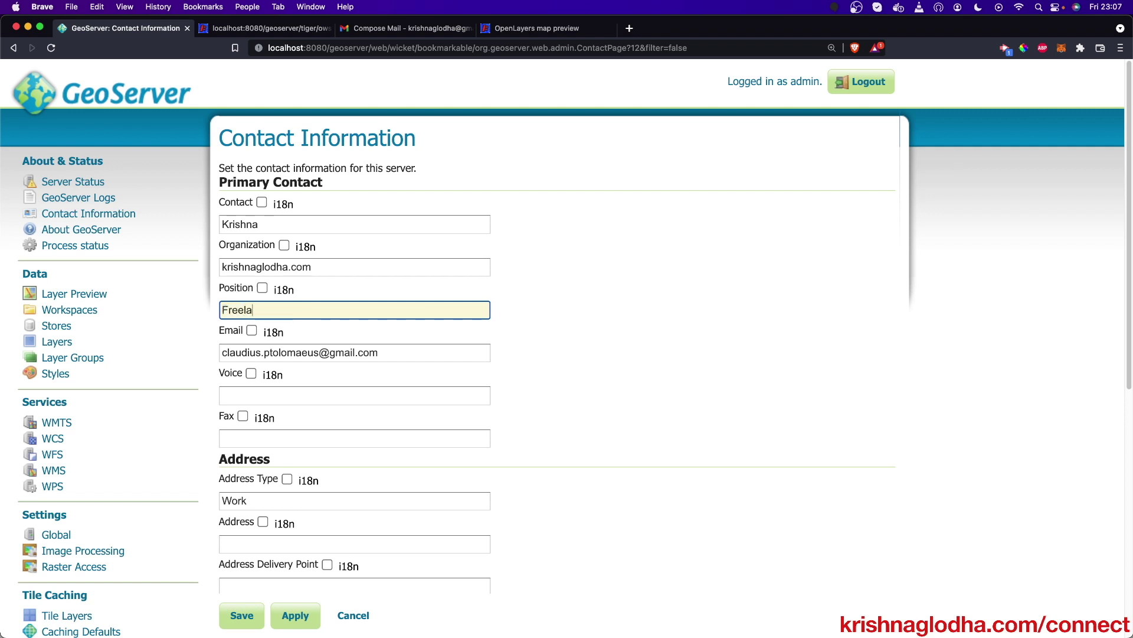
type("ncer")
key("Tab")
key("Tab")
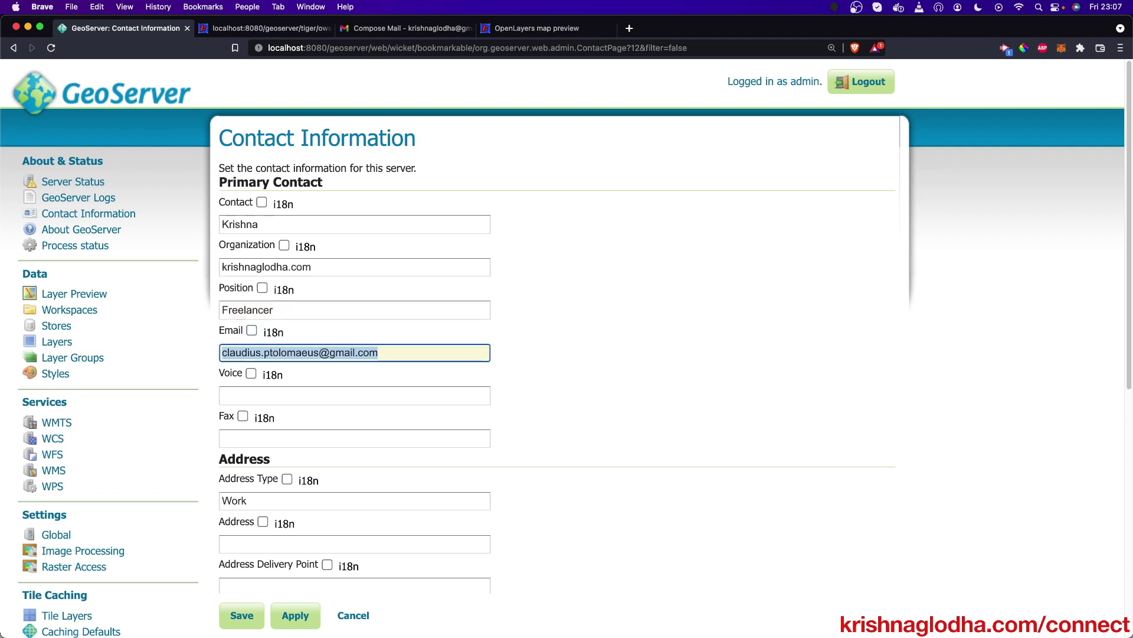
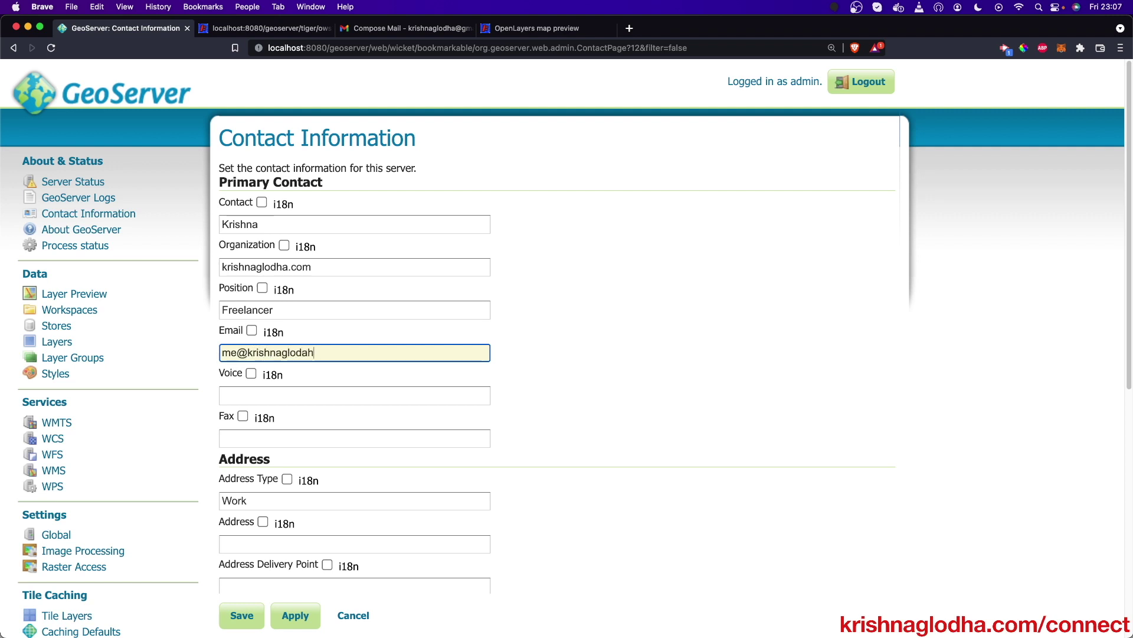
Save the new contact details, log out, and start an email via the administrator link
left_click(241, 615)
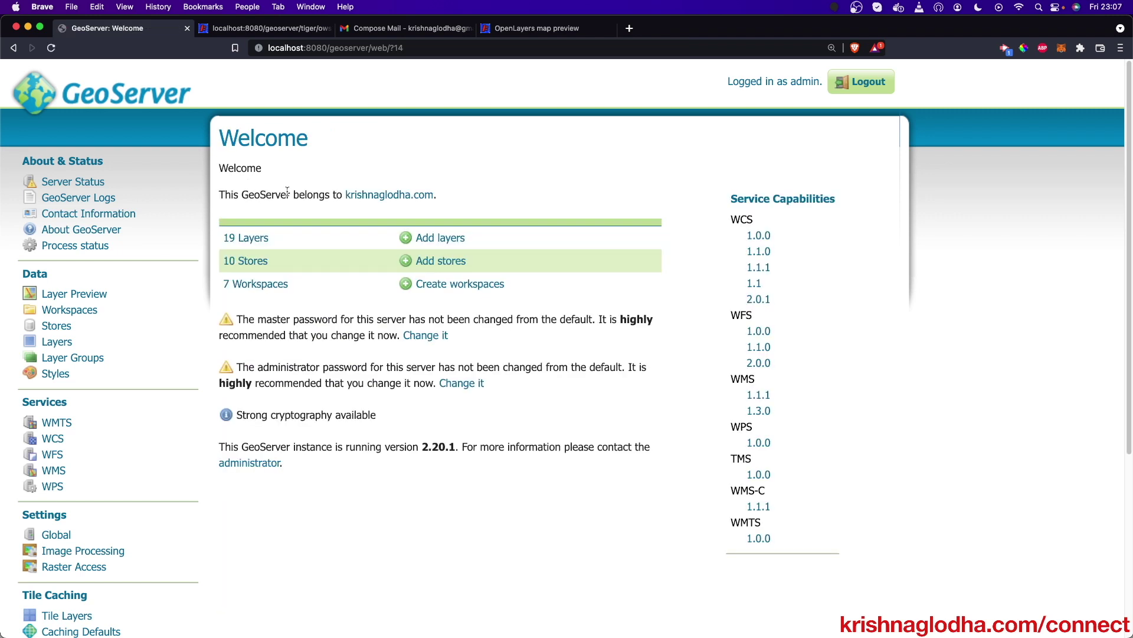
left_click(843, 84)
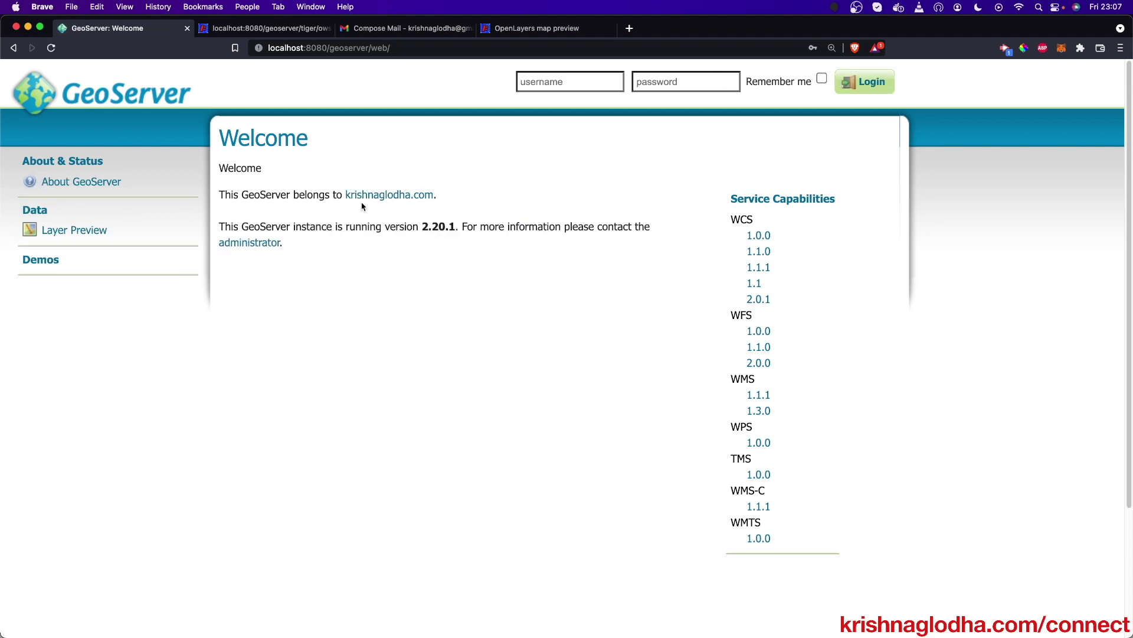
left_click_drag(346, 196, 441, 196)
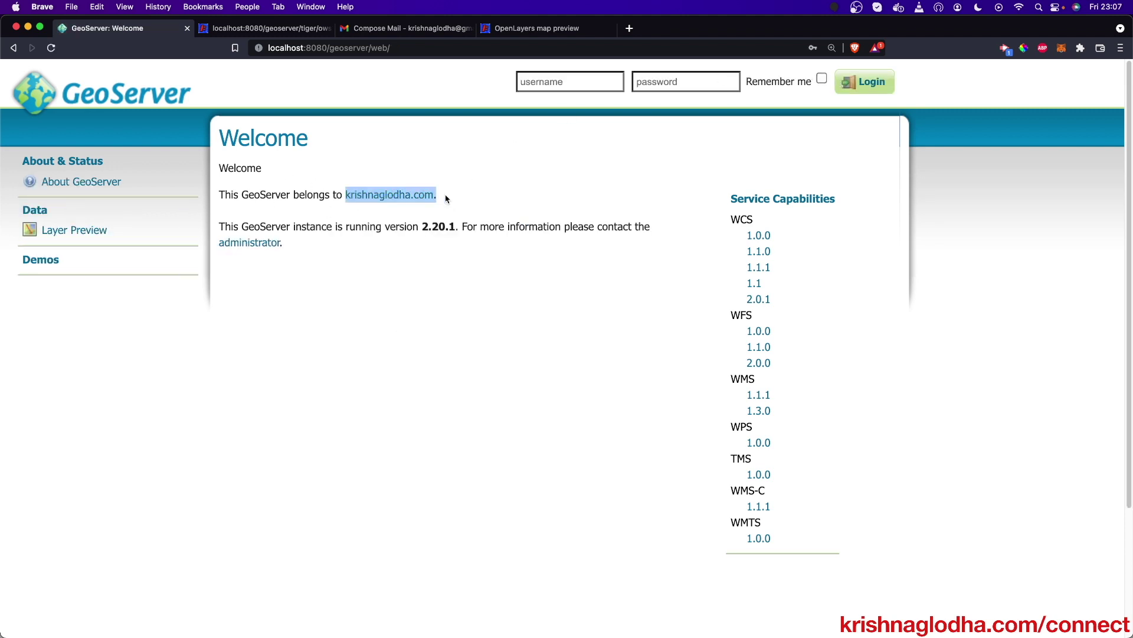
left_click(377, 254)
left_click(269, 248)
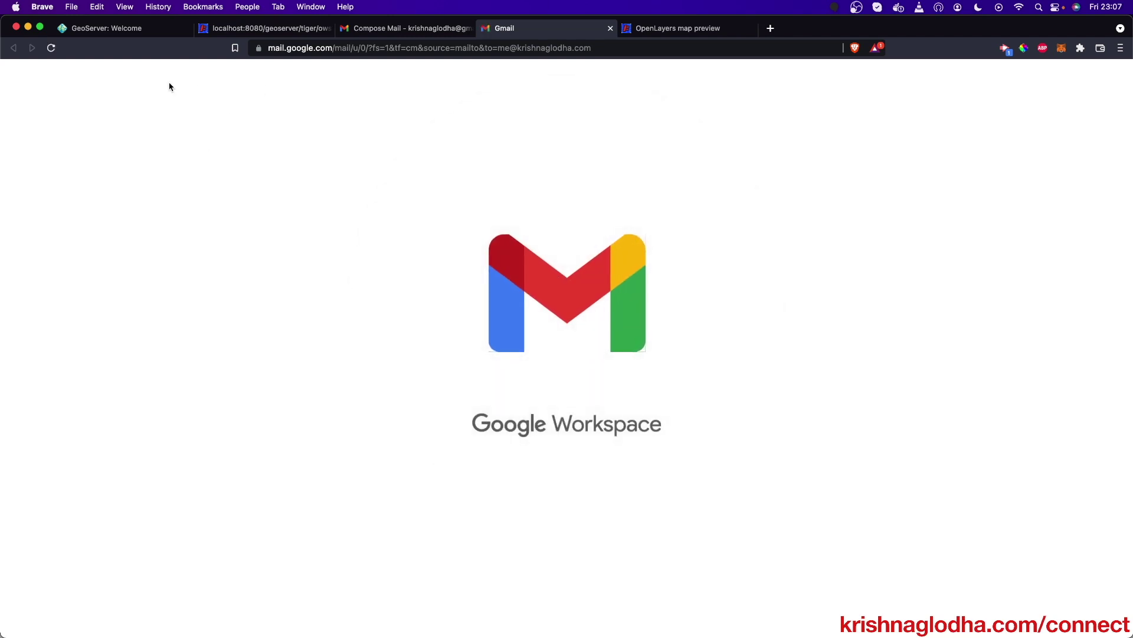
Log back in as administrator using the saved autofill credentials
left_click(134, 32)
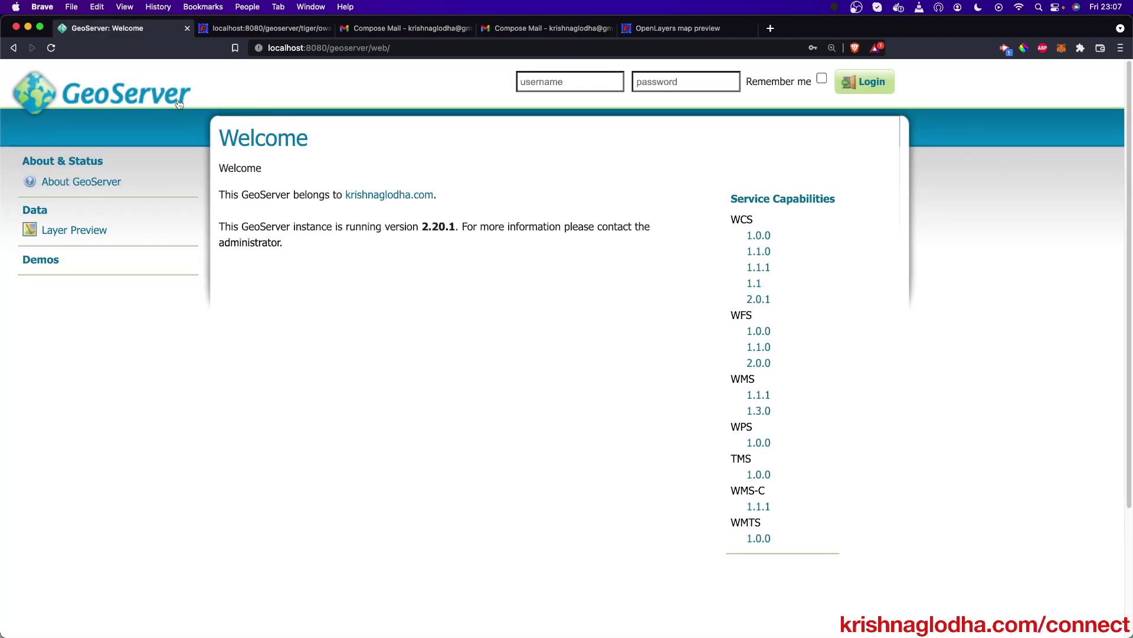
left_click(572, 84)
left_click(571, 147)
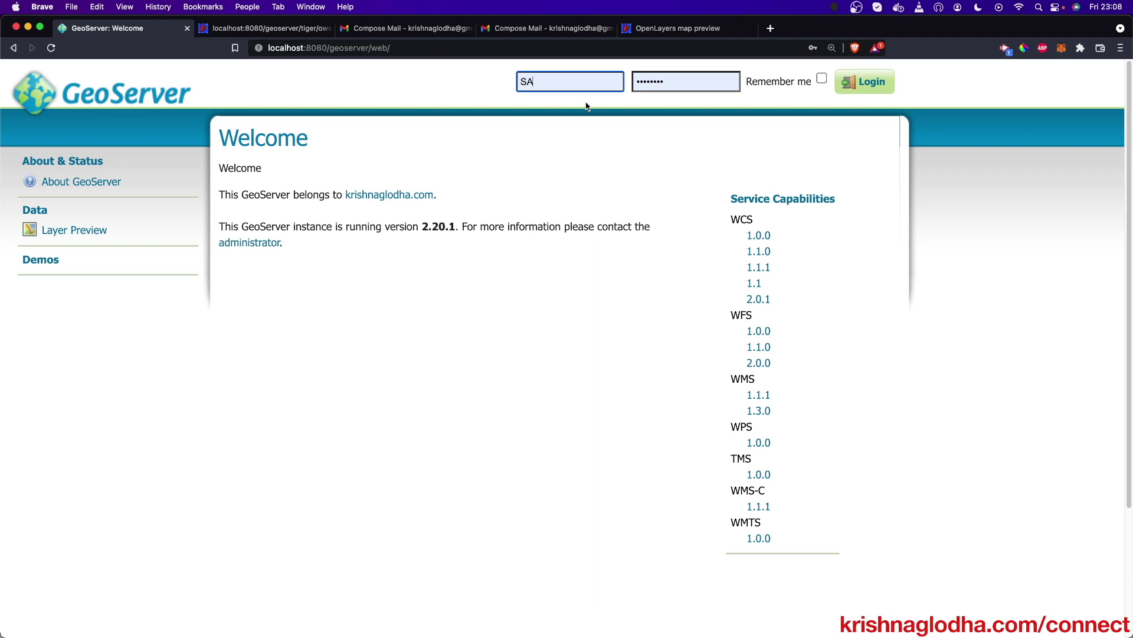
left_click(570, 81)
left_click(576, 118)
left_click(860, 87)
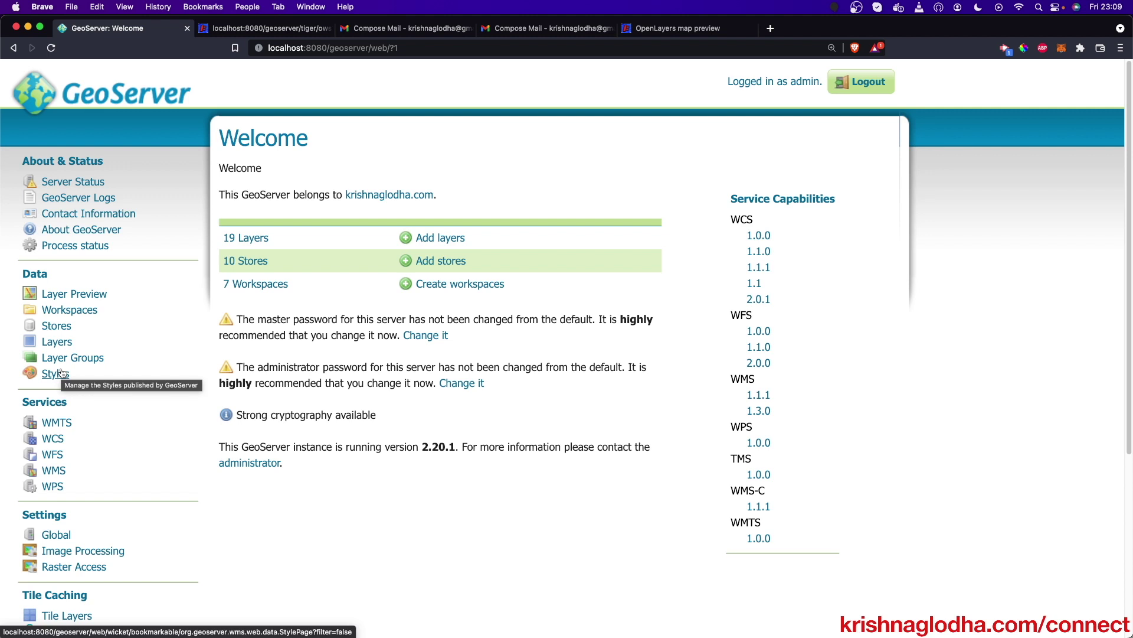
scroll(61, 373, "down", 3)
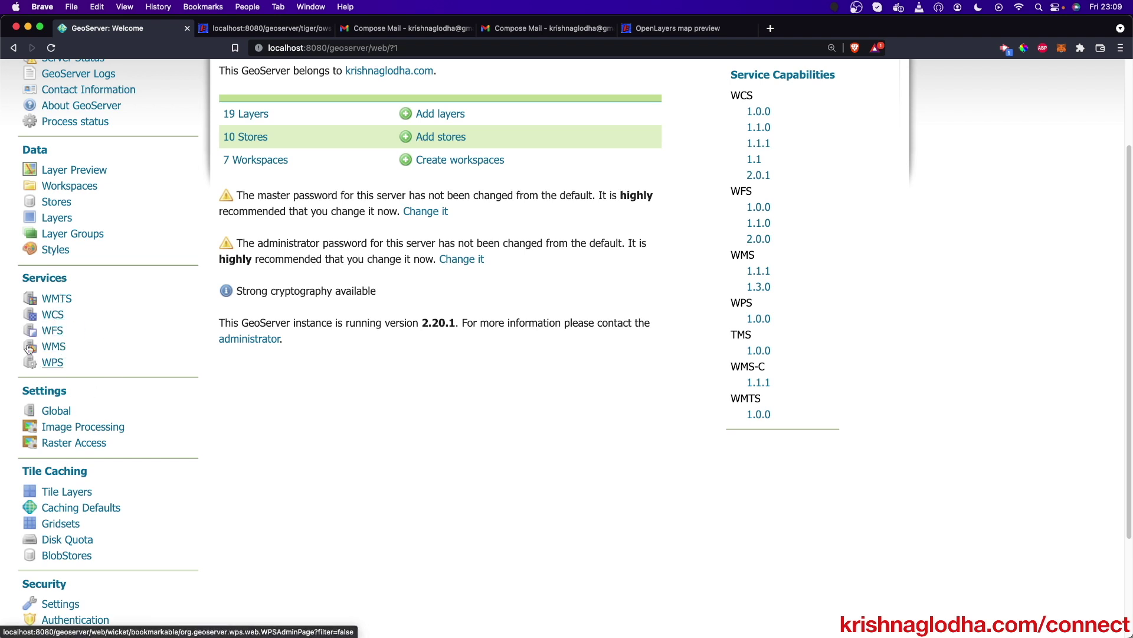
scroll(81, 384, "down", 2)
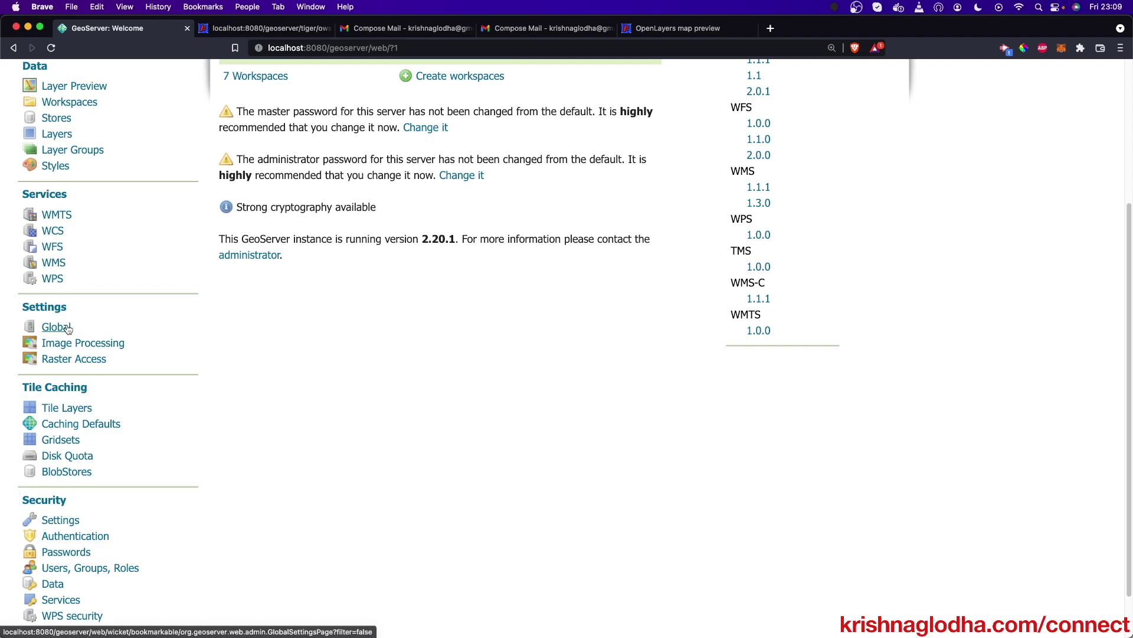
left_click(68, 328)
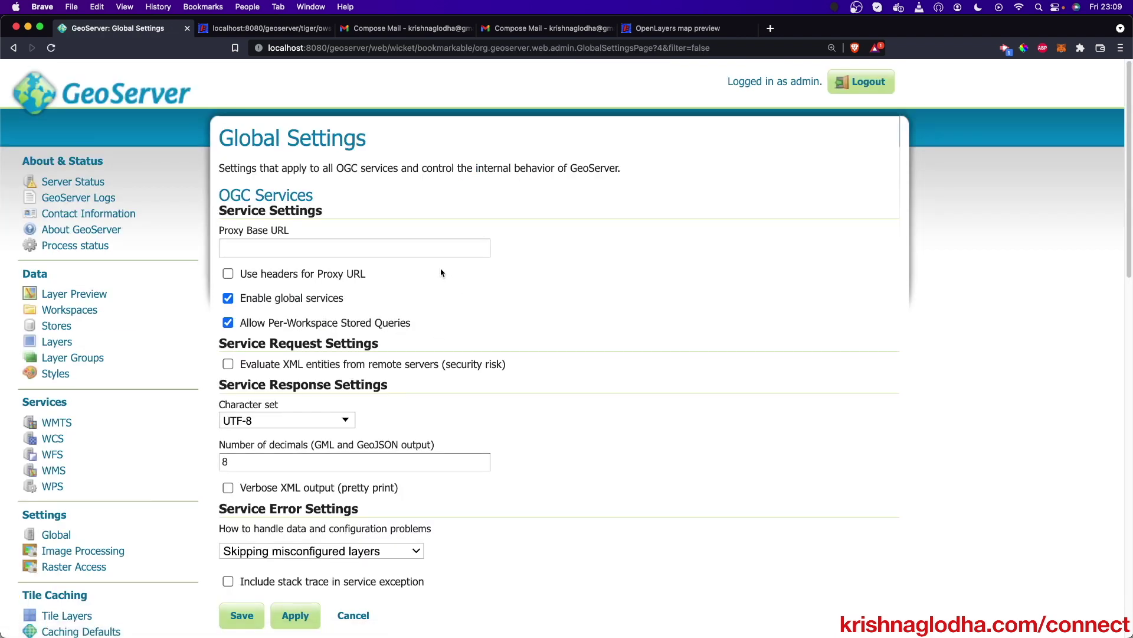
scroll(409, 269, "down", 3)
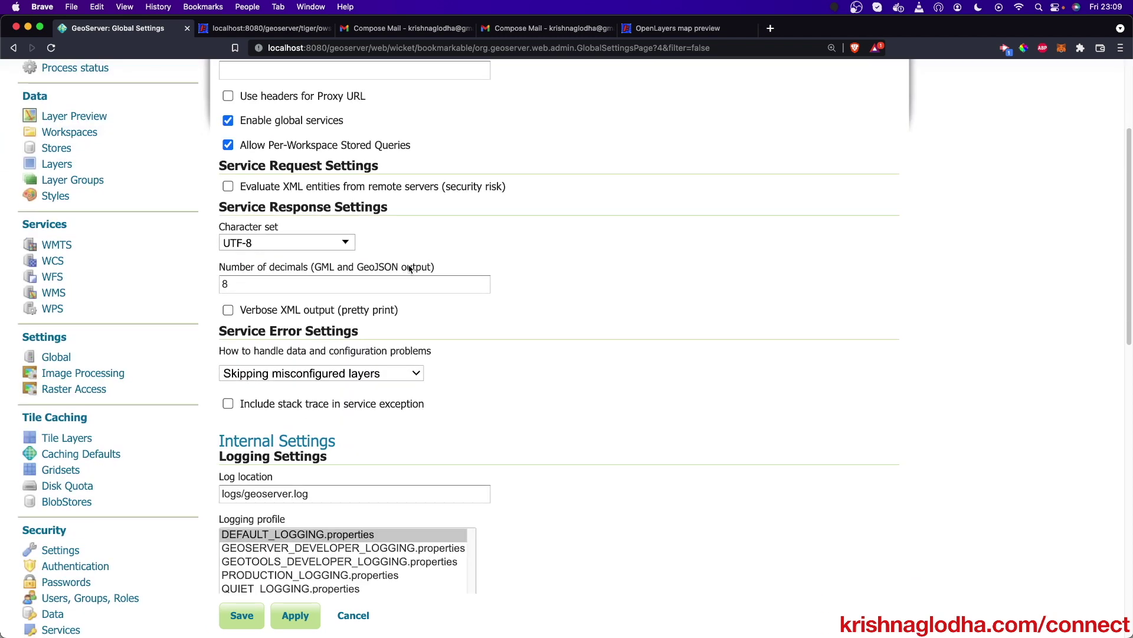
scroll(495, 268, "down", 3)
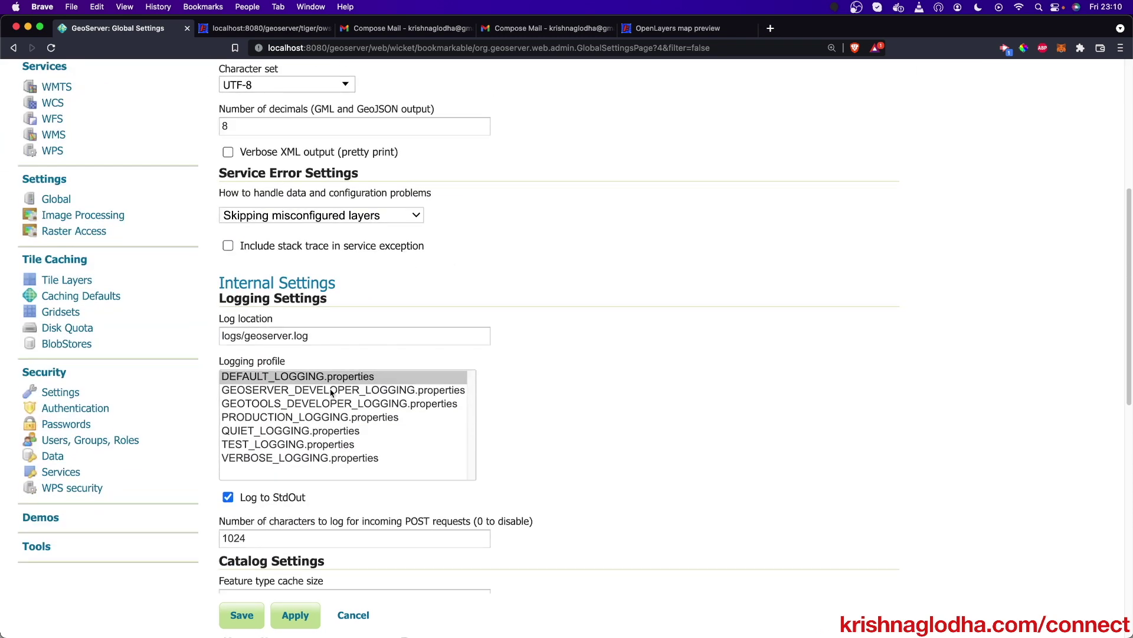
left_click(297, 379)
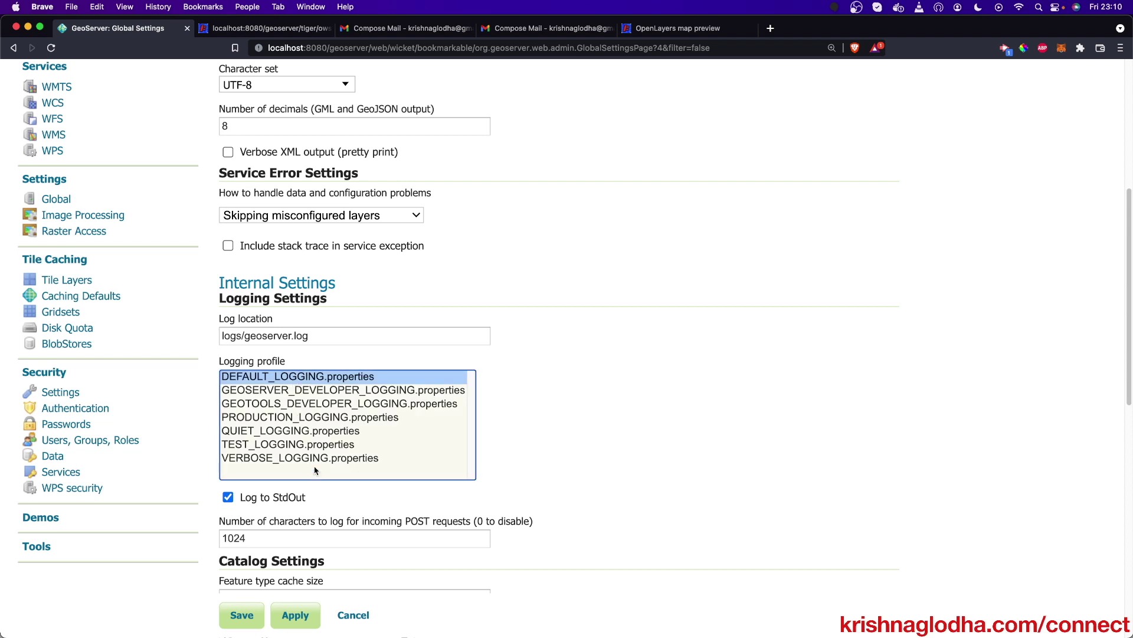
left_click(319, 432)
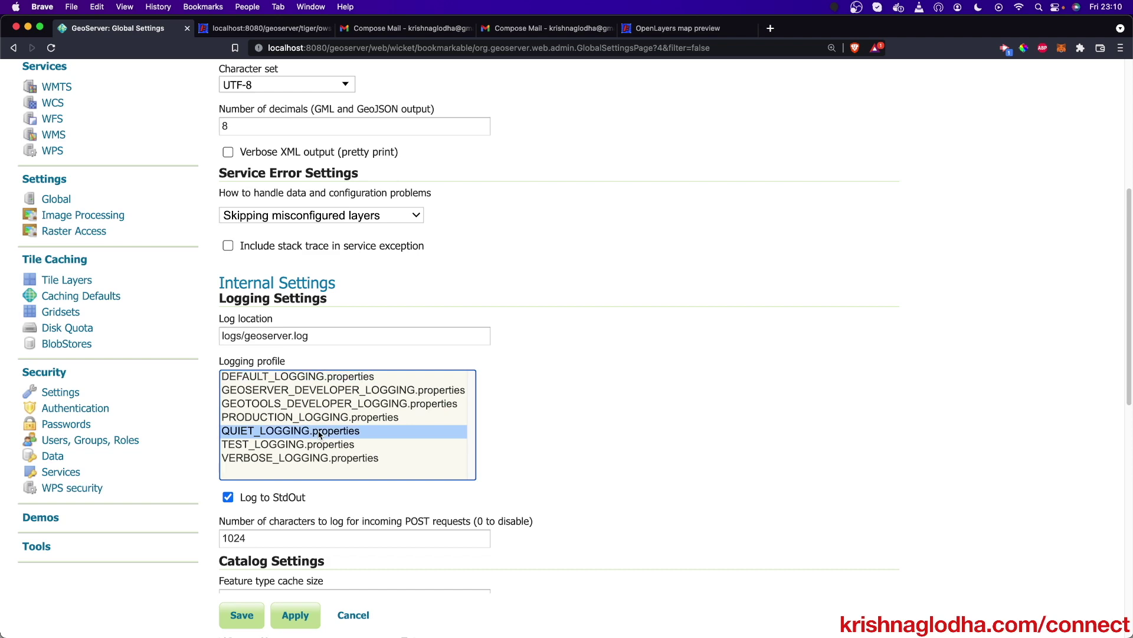
left_click(330, 379)
scroll(339, 474, "down", 3)
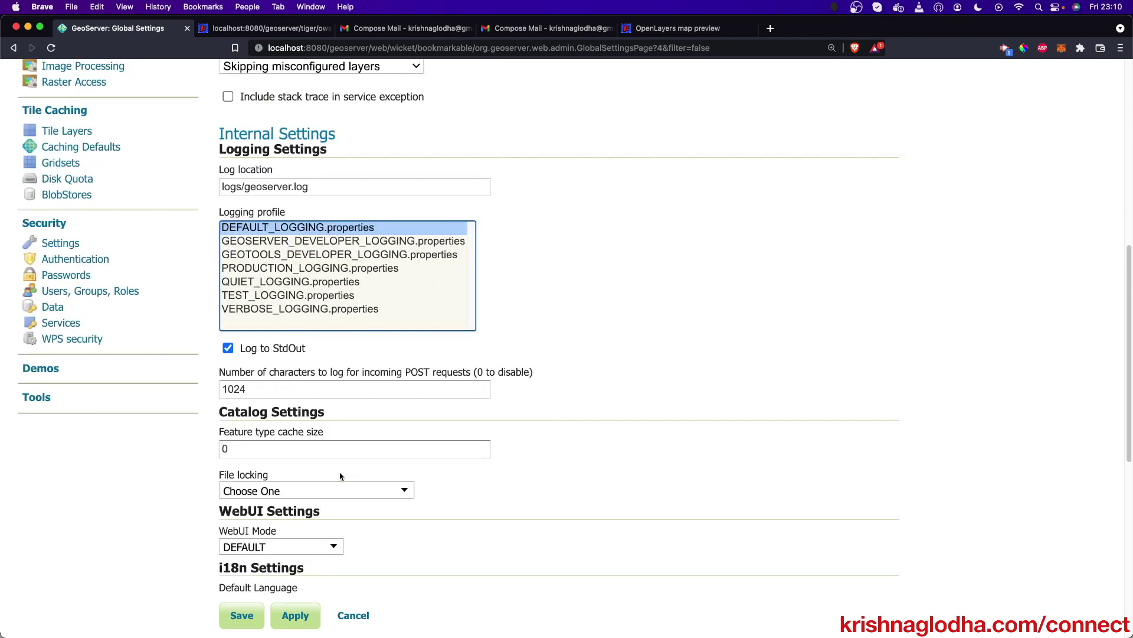
scroll(340, 476, "down", 5)
scroll(341, 476, "up", 2)
scroll(340, 475, "up", 6)
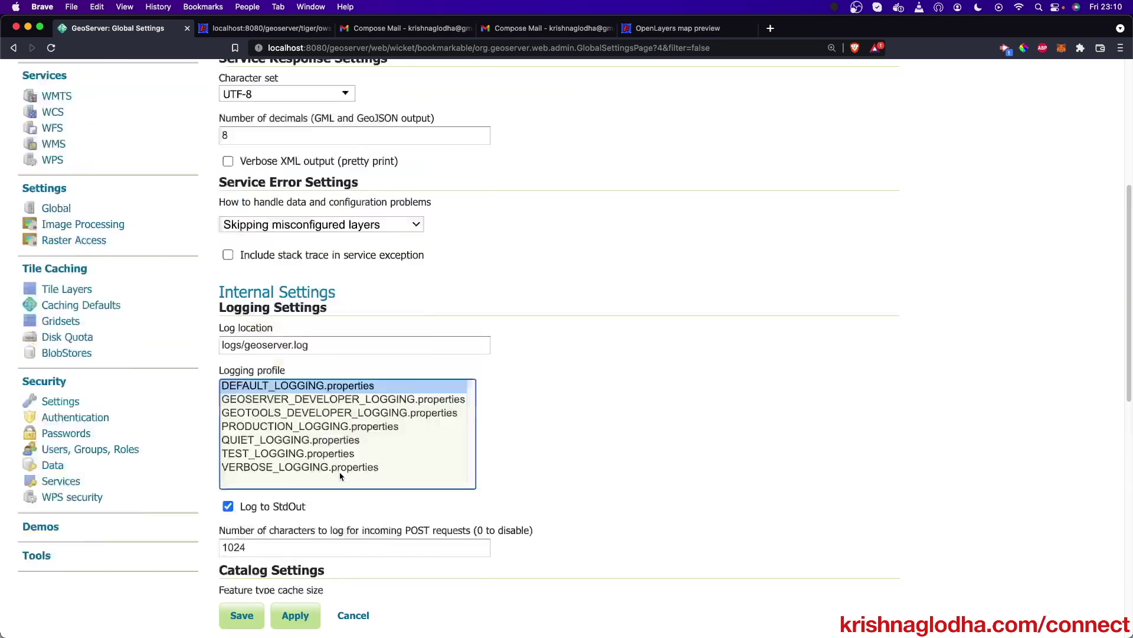
scroll(340, 475, "up", 2)
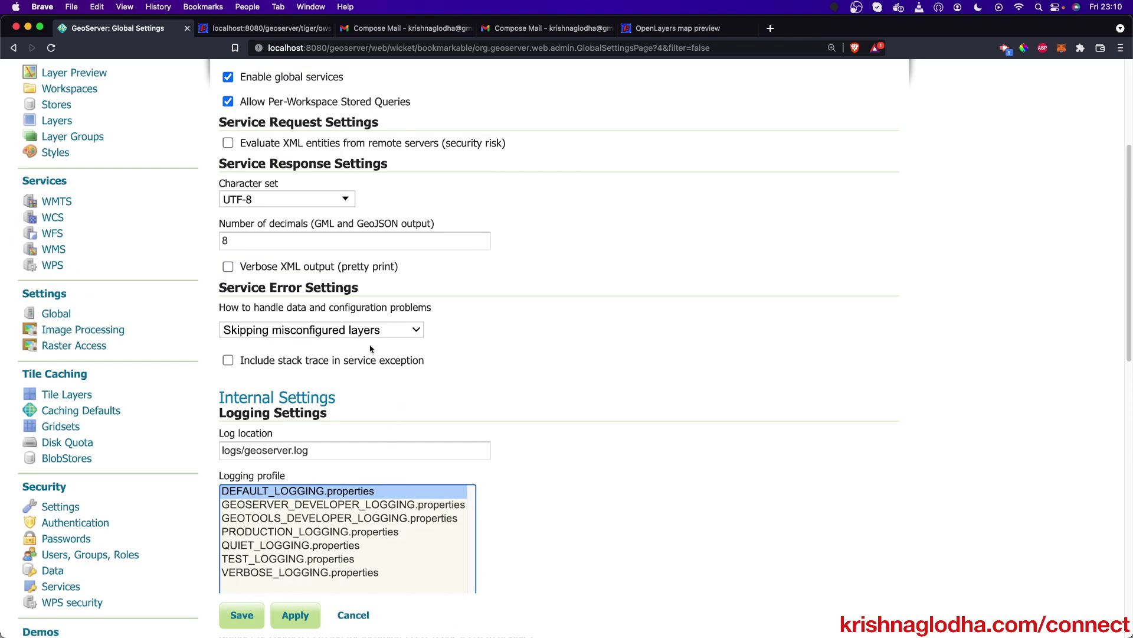
Review the Image Processing settings, then open the Tile Layers list of 22 cached layers
left_click(77, 336)
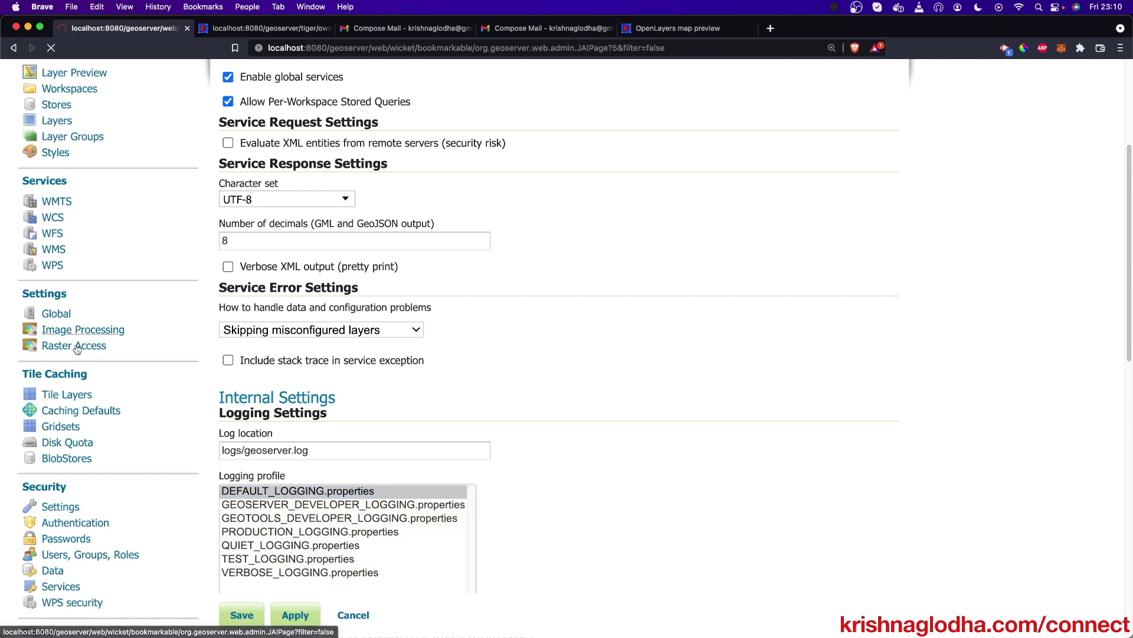
scroll(80, 360, "down", 4)
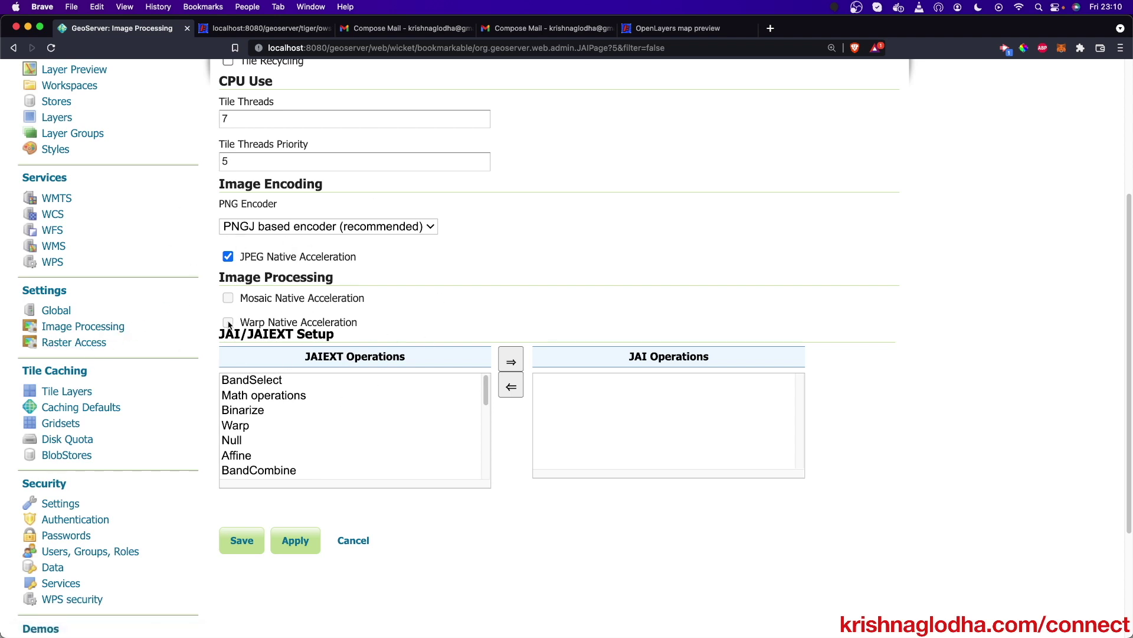
triple_click(40, 374)
left_click(50, 392)
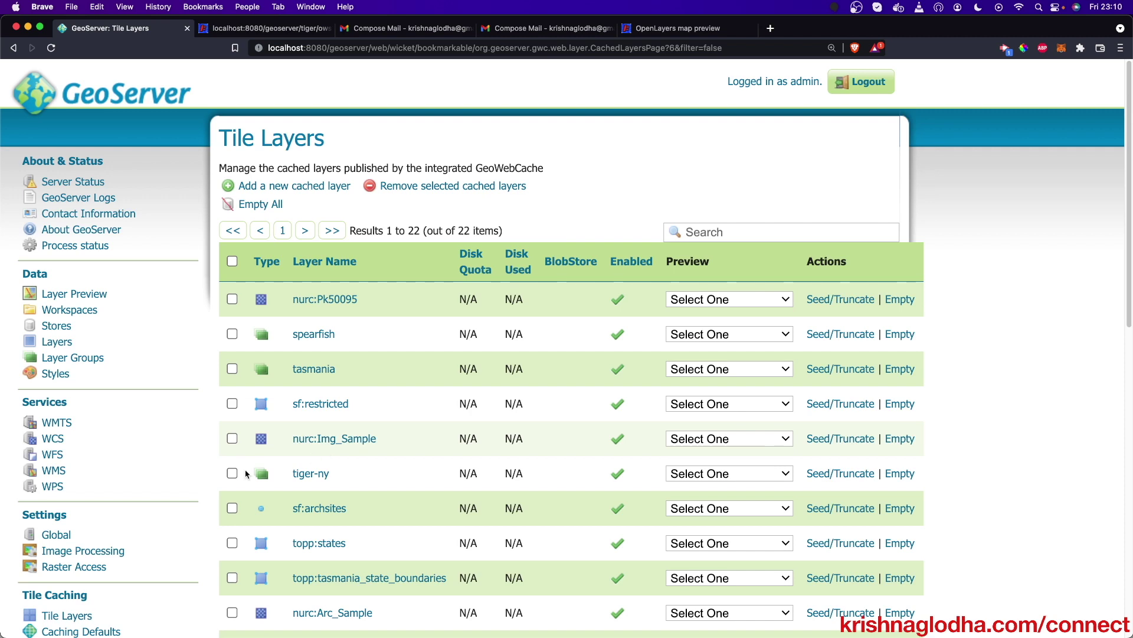
Scroll down and back up through the Tile Layers table of cached layers
scroll(83, 490, "down", 5)
scroll(84, 505, "down", 2)
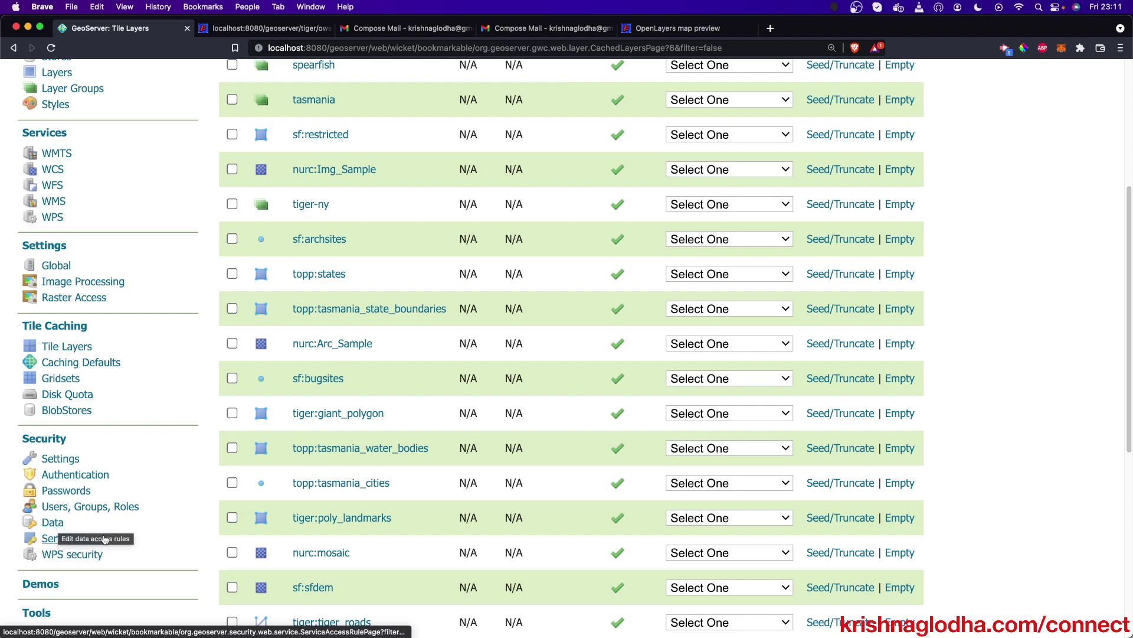
scroll(83, 540, "down", 5)
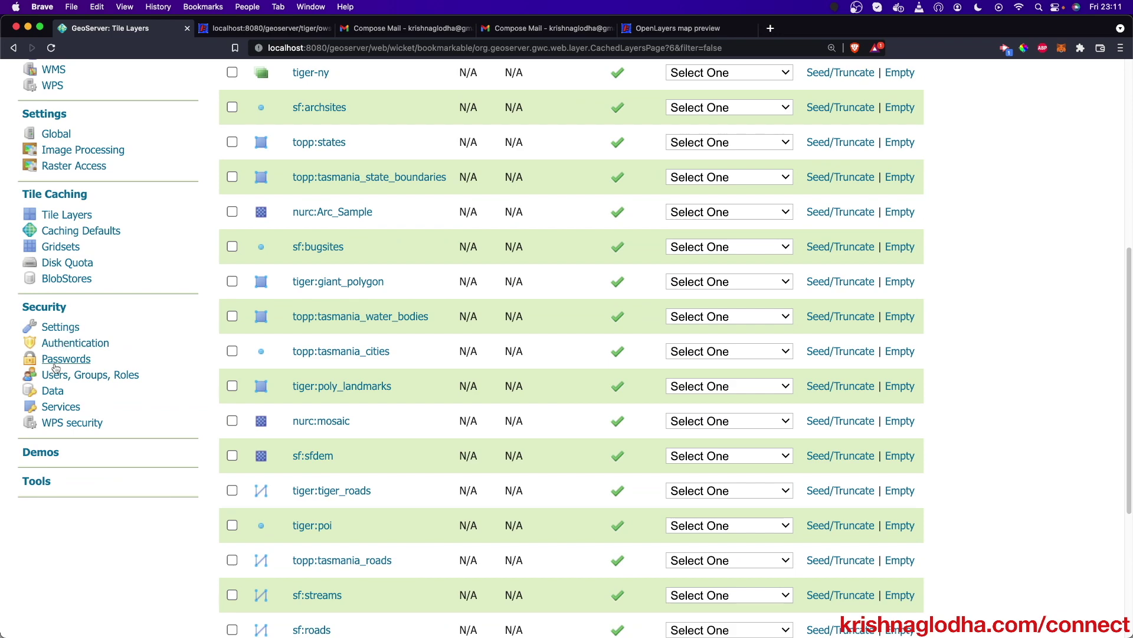
scroll(71, 429, "up", 2)
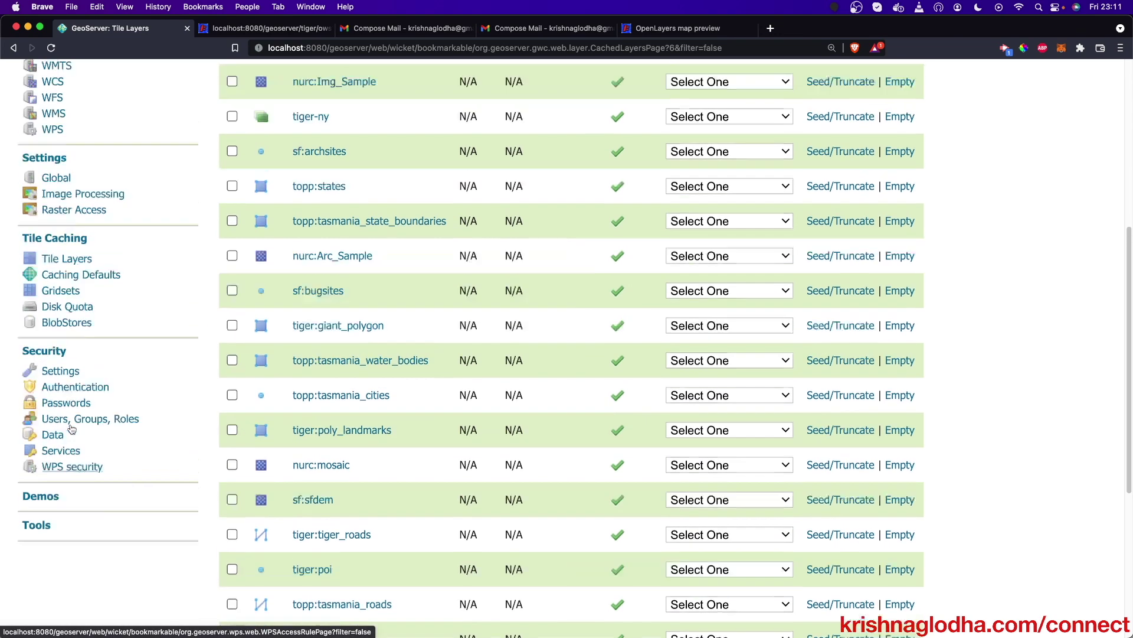
scroll(95, 253, "up", 13)
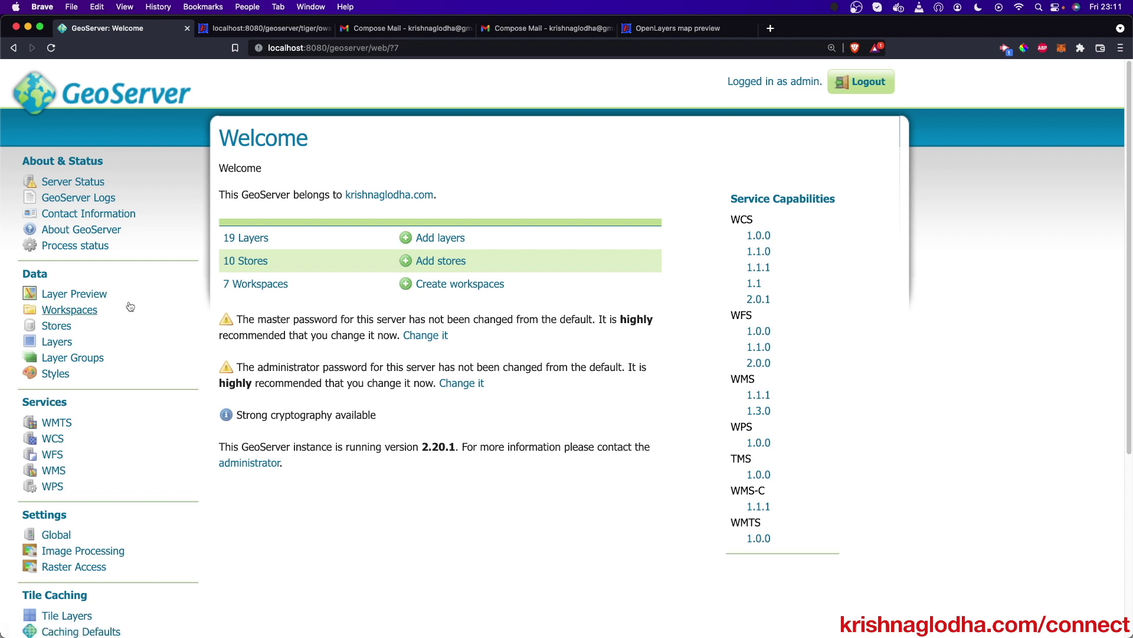
Preview nurc:Arc_Sample as an OpenLayers map and zoom in
left_click(95, 300)
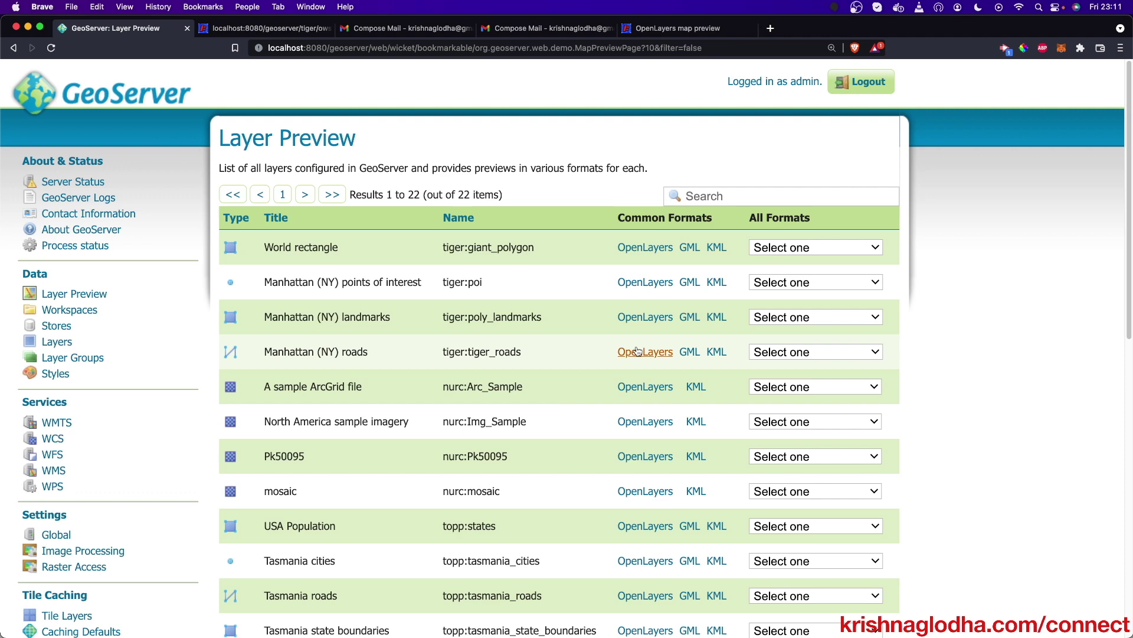
left_click(632, 387)
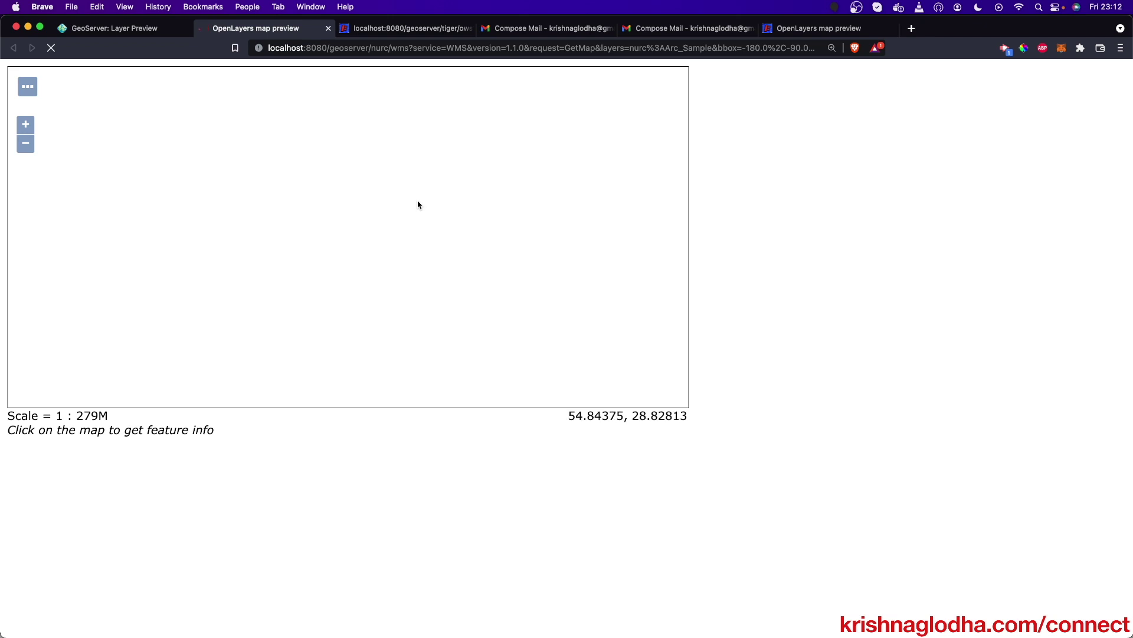
scroll(421, 202, "up", 1)
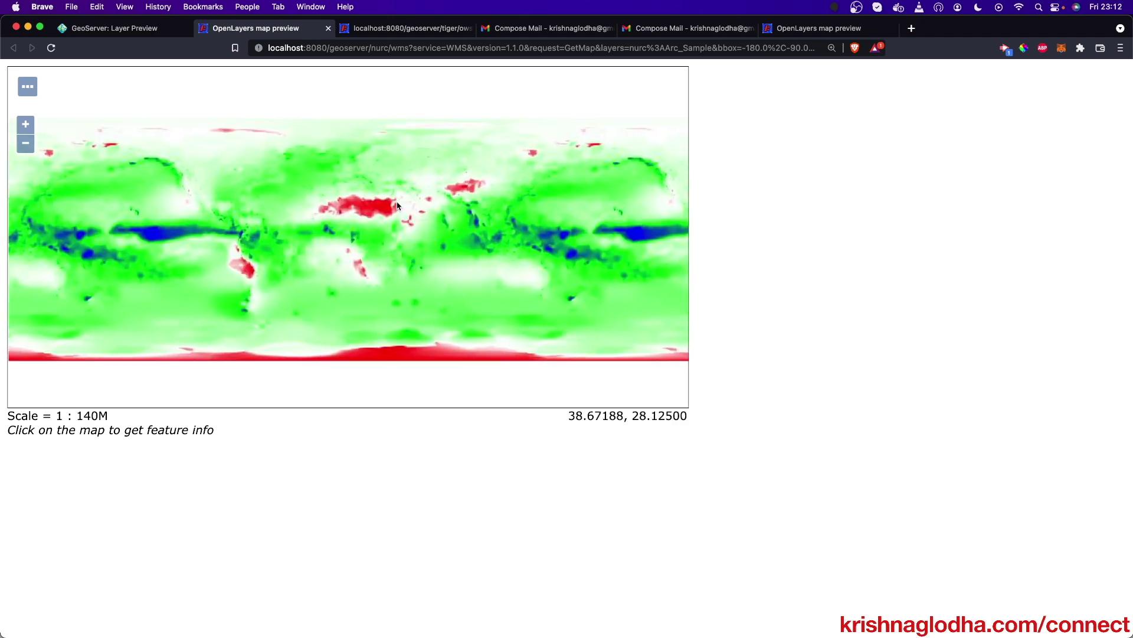
scroll(421, 202, "up", 1)
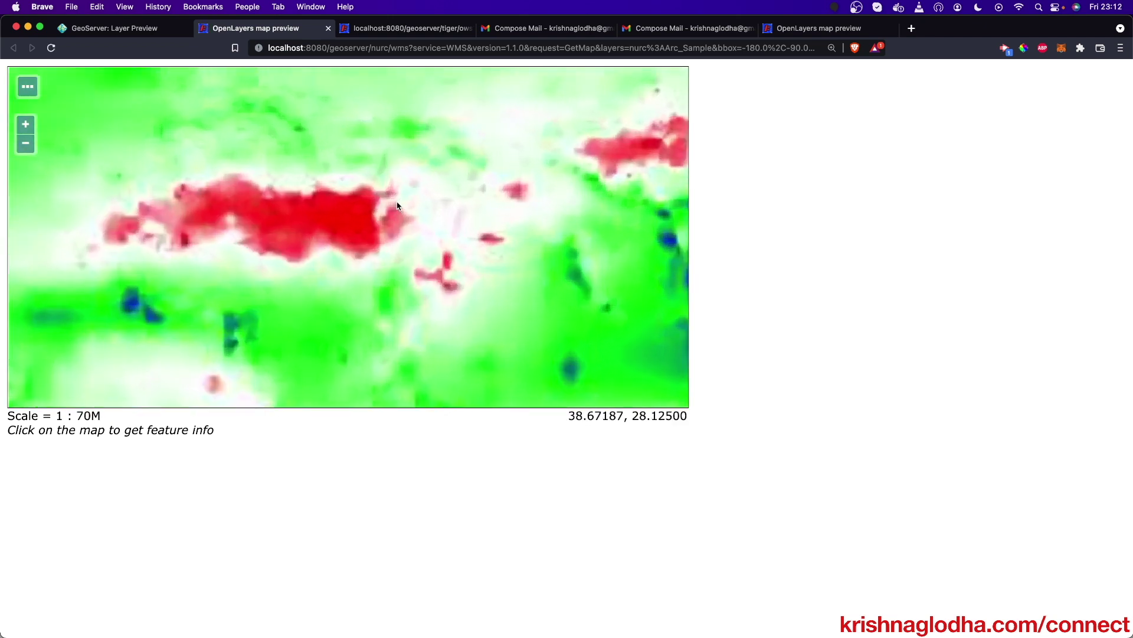
Return to the Layer Preview list and scroll through its 22 layers
left_click(136, 35)
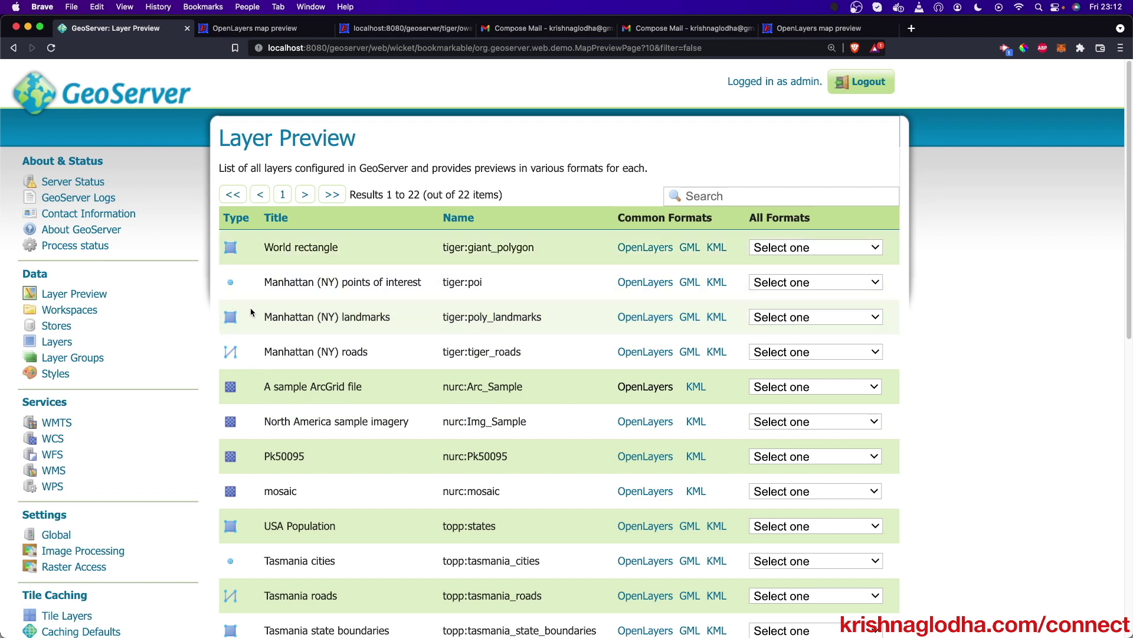
scroll(287, 375, "down", 1)
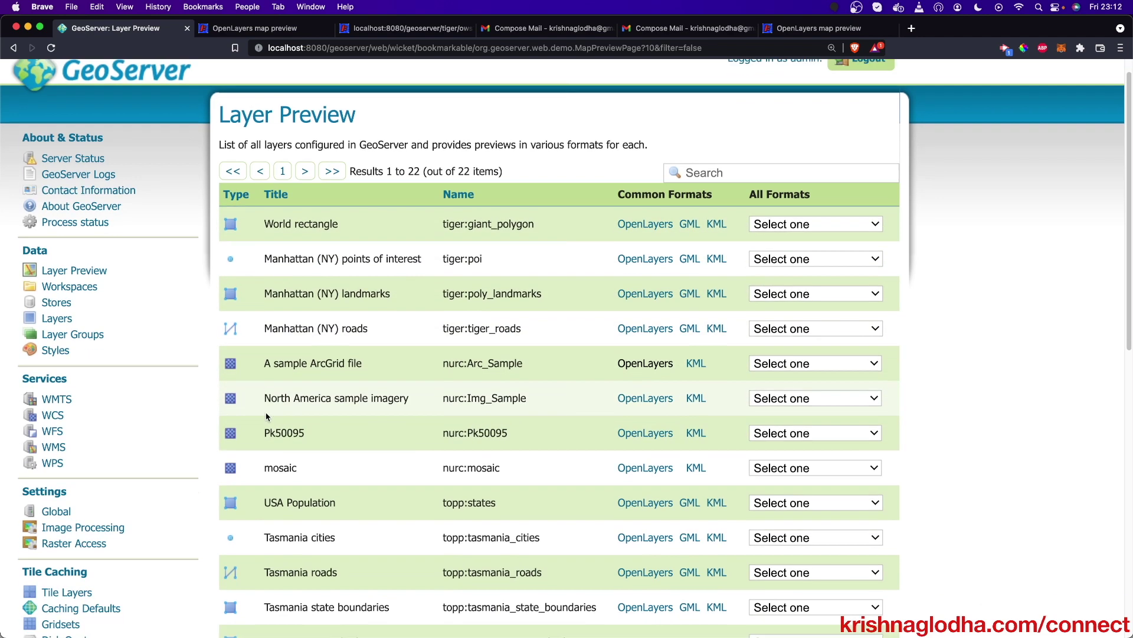
scroll(313, 396, "down", 5)
scroll(337, 413, "down", 5)
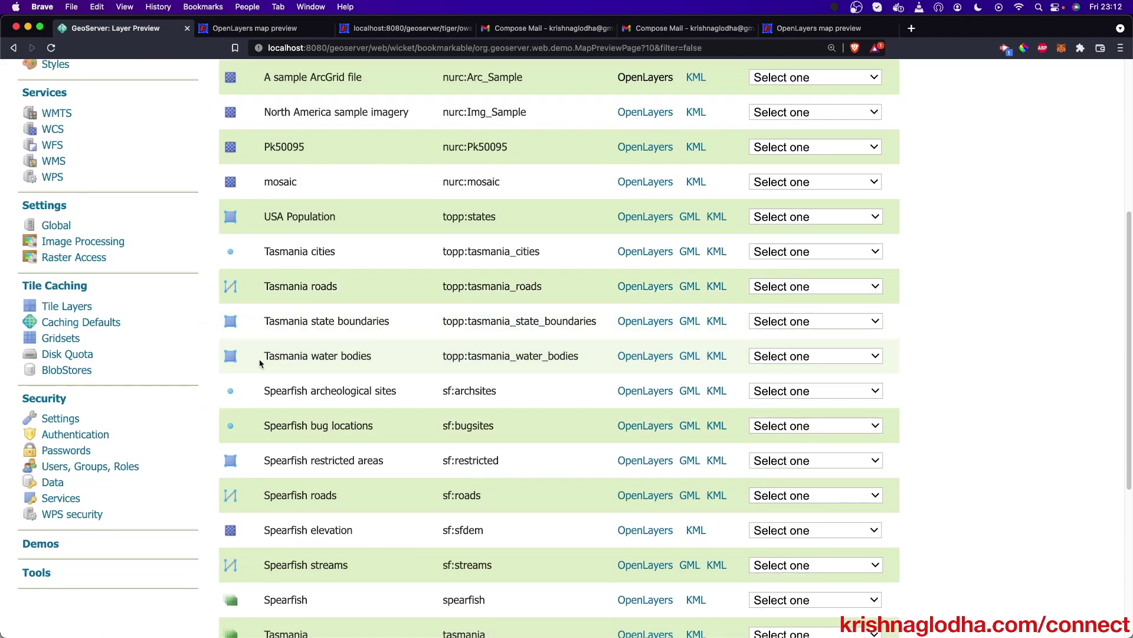